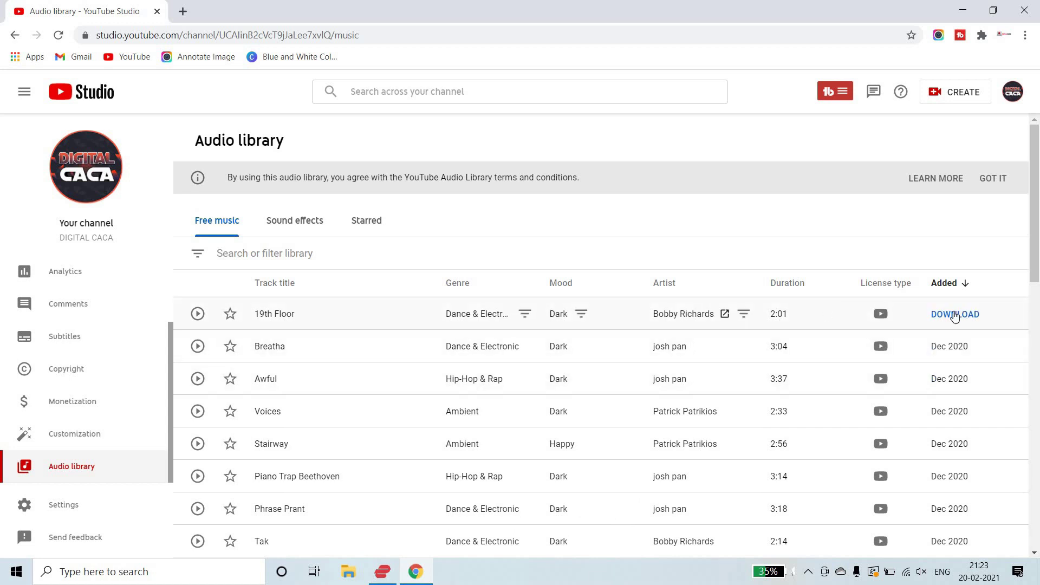
Step: Download the track "19th Floor" from the audio library's free music list
{"action": "left_click", "coordinate": [952, 320]}
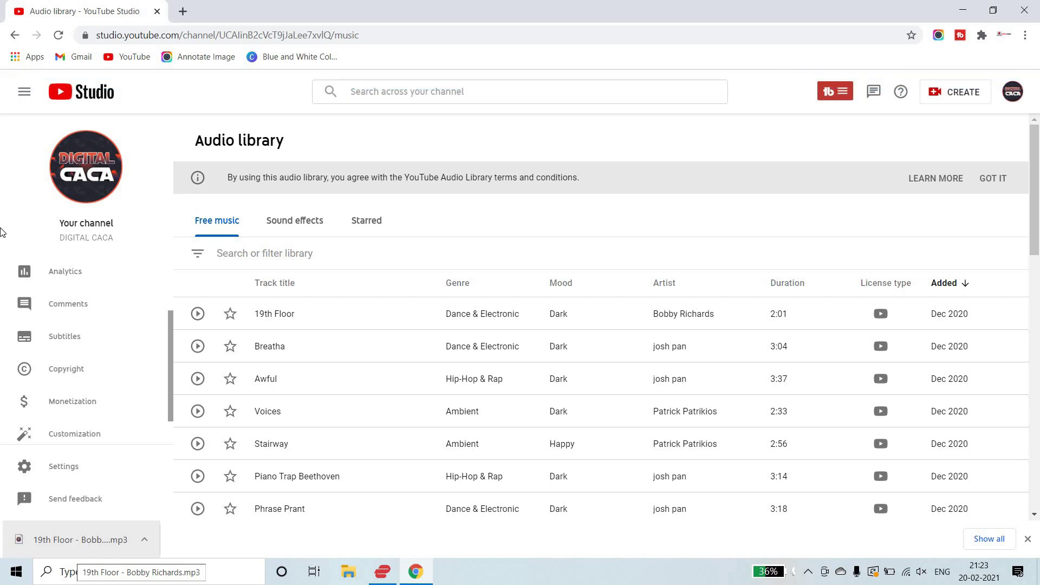
Step: Open the YouTube site in a new browser tab
{"action": "left_click", "coordinate": [185, 12]}
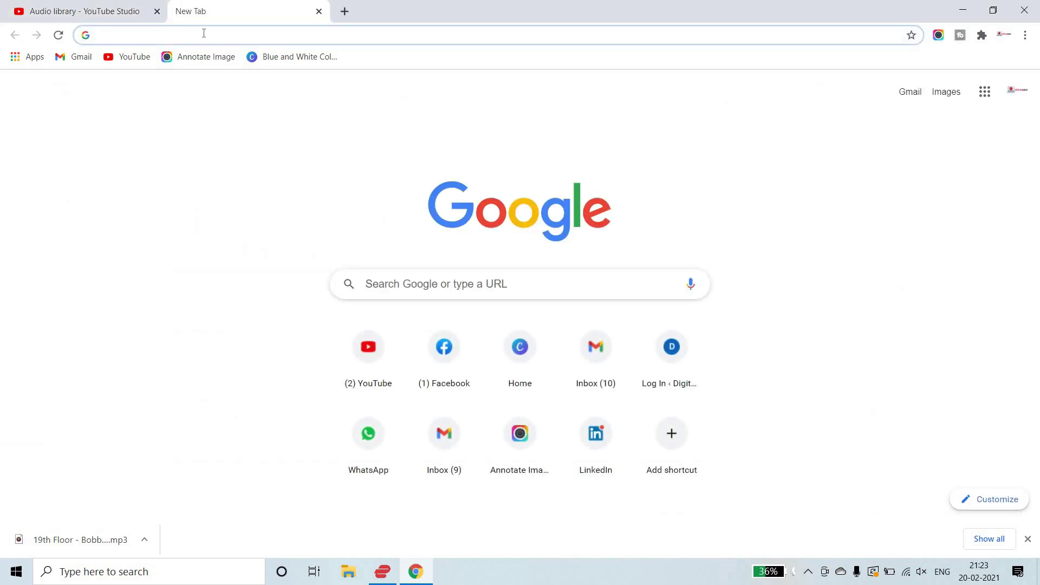
{"action": "type", "text": "youtyb"}
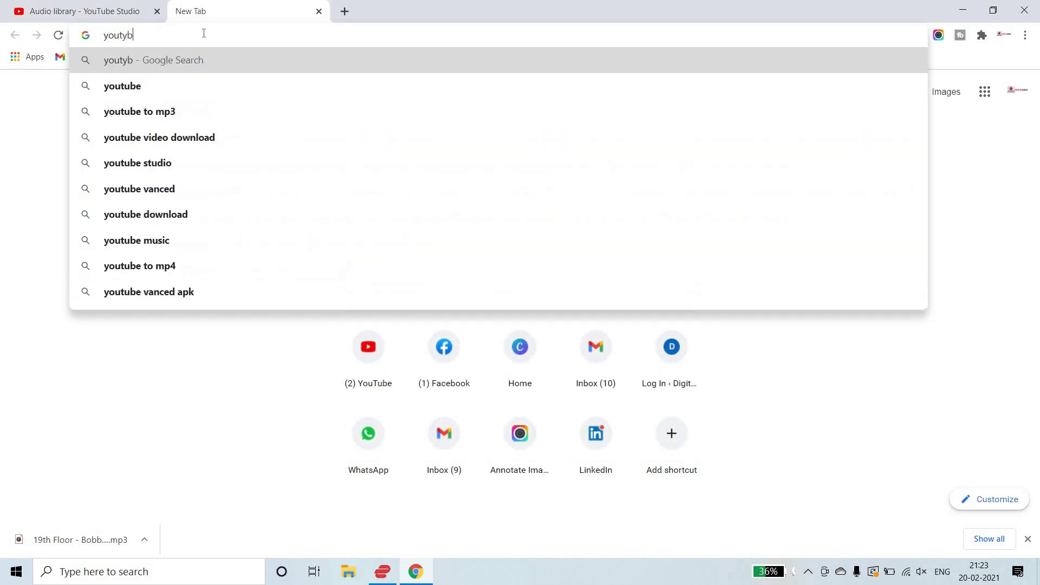
{"action": "key", "text": "BackSpace"}
{"action": "key", "text": "BackSpace"}
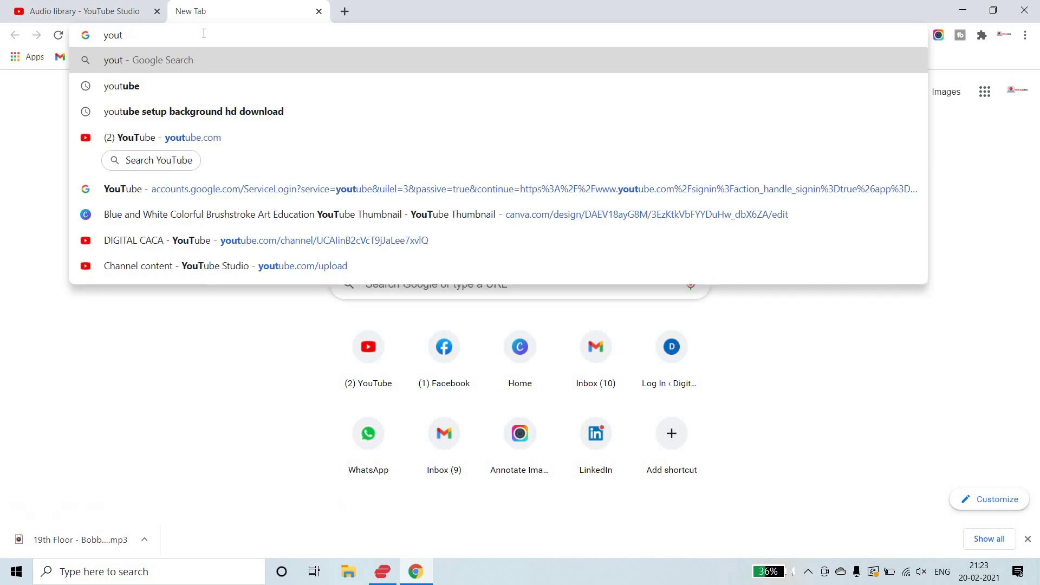
{"action": "type", "text": "ube"}
{"action": "key", "text": "Return"}
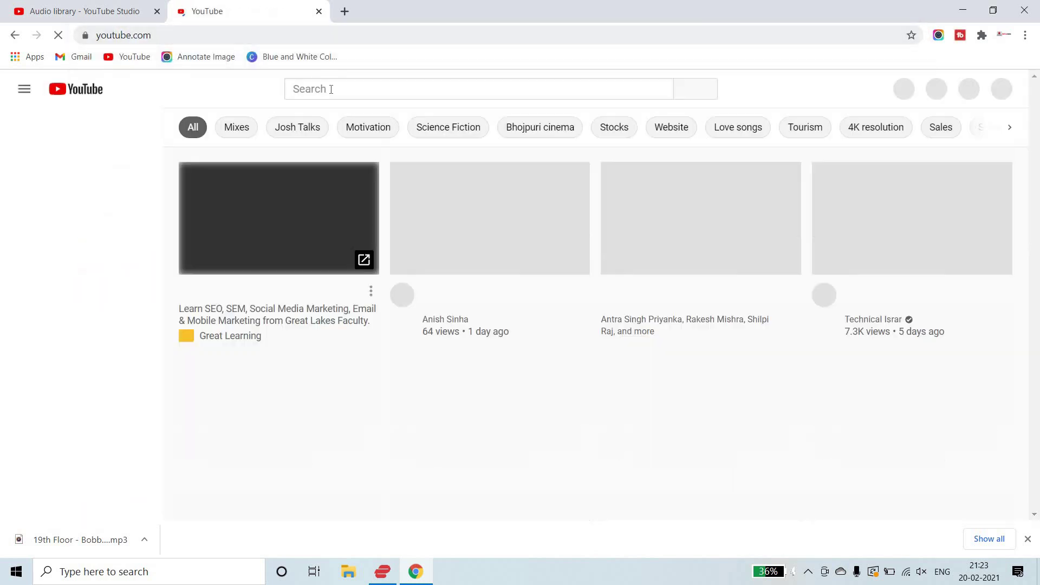
Step: Search YouTube for "nature" videos
{"action": "left_click", "coordinate": [331, 89]}
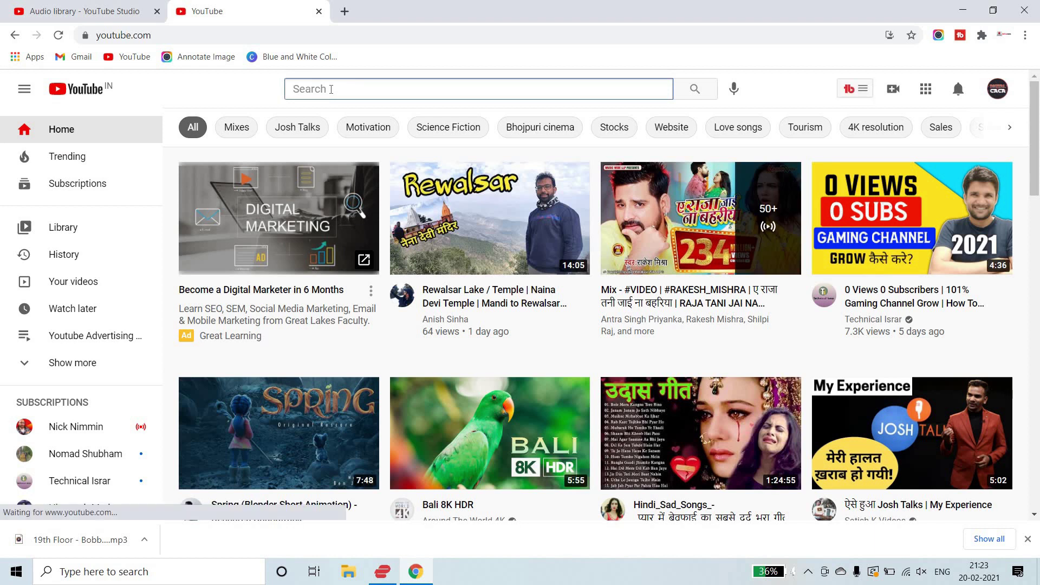
{"action": "type", "text": "nature"}
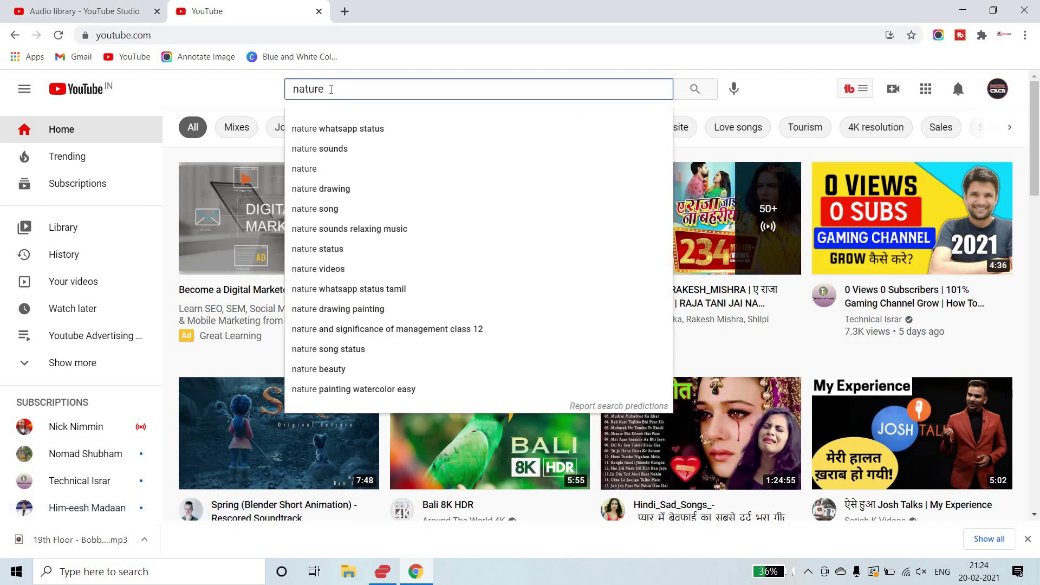
{"action": "key", "text": "Return"}
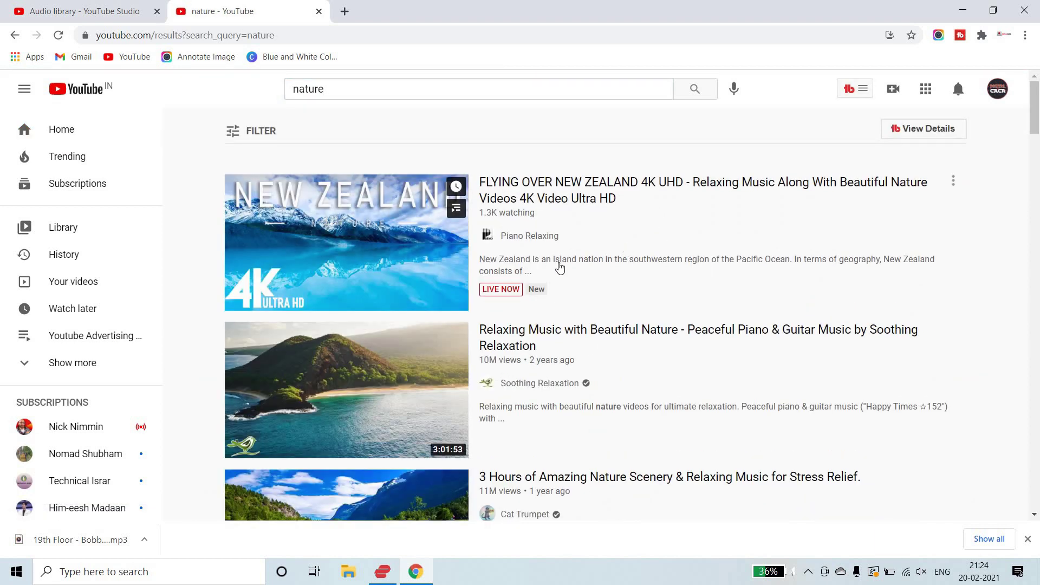
Step: Look through the nature search results to examine the kinds of videos and their view figures
{"action": "scroll", "coordinate": [566, 298], "scroll_direction": "down", "scroll_amount": 3}
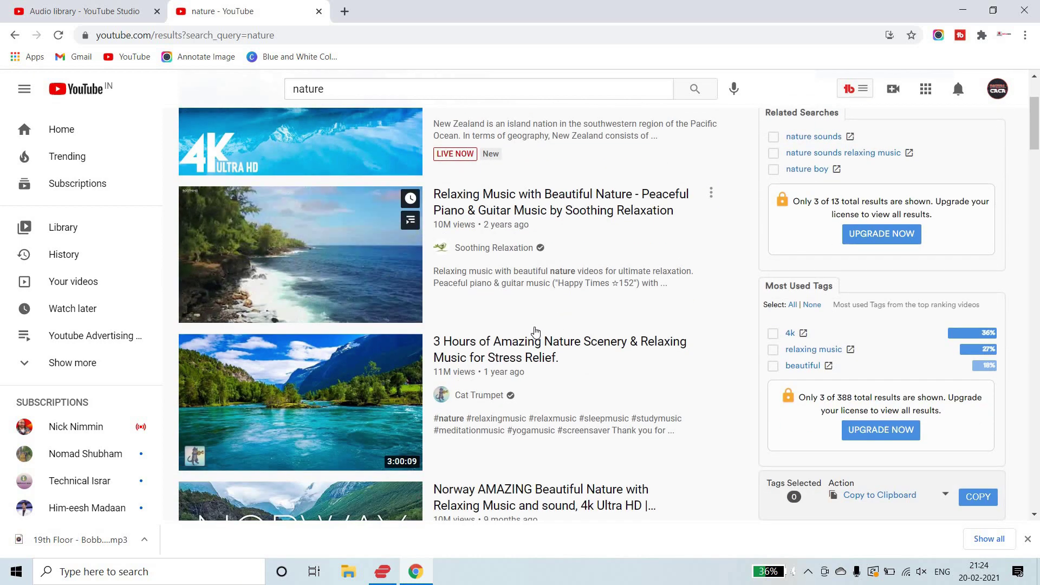
{"action": "scroll", "coordinate": [524, 327], "scroll_direction": "down", "scroll_amount": 4}
{"action": "scroll", "coordinate": [524, 325], "scroll_direction": "up", "scroll_amount": 2}
{"action": "scroll", "coordinate": [387, 313], "scroll_direction": "down", "scroll_amount": 4}
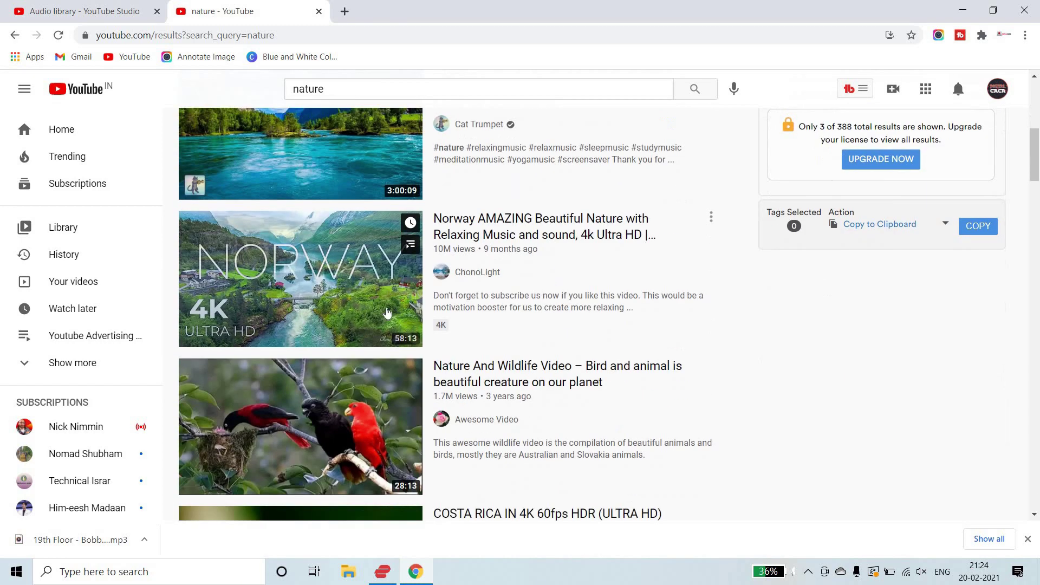
{"action": "scroll", "coordinate": [387, 313], "scroll_direction": "down", "scroll_amount": 4}
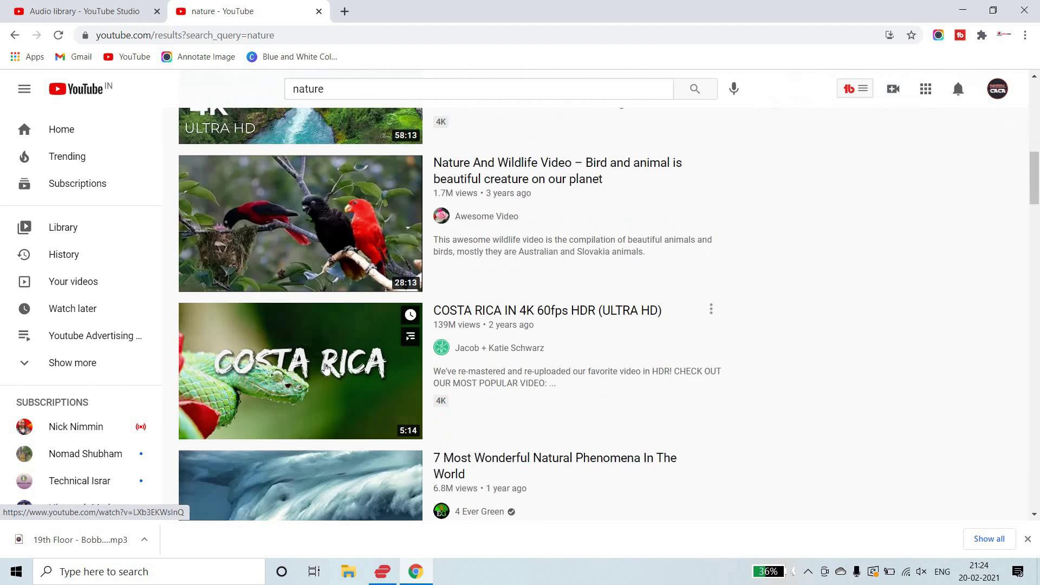
{"action": "scroll", "coordinate": [325, 368], "scroll_direction": "down", "scroll_amount": 1}
{"action": "scroll", "coordinate": [372, 285], "scroll_direction": "down", "scroll_amount": 3}
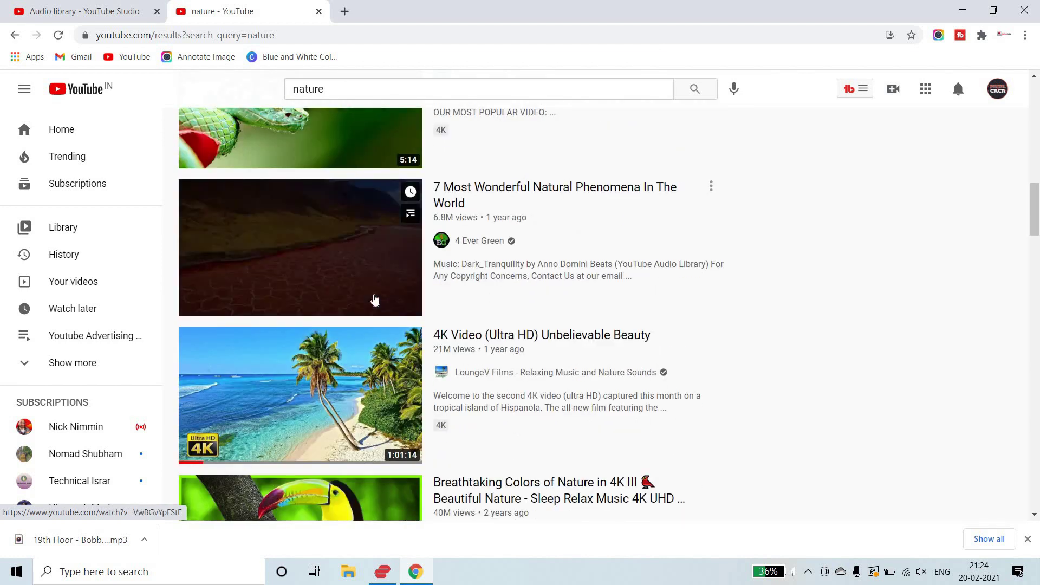
{"action": "scroll", "coordinate": [358, 304], "scroll_direction": "down", "scroll_amount": 1}
{"action": "scroll", "coordinate": [358, 338], "scroll_direction": "down", "scroll_amount": 9}
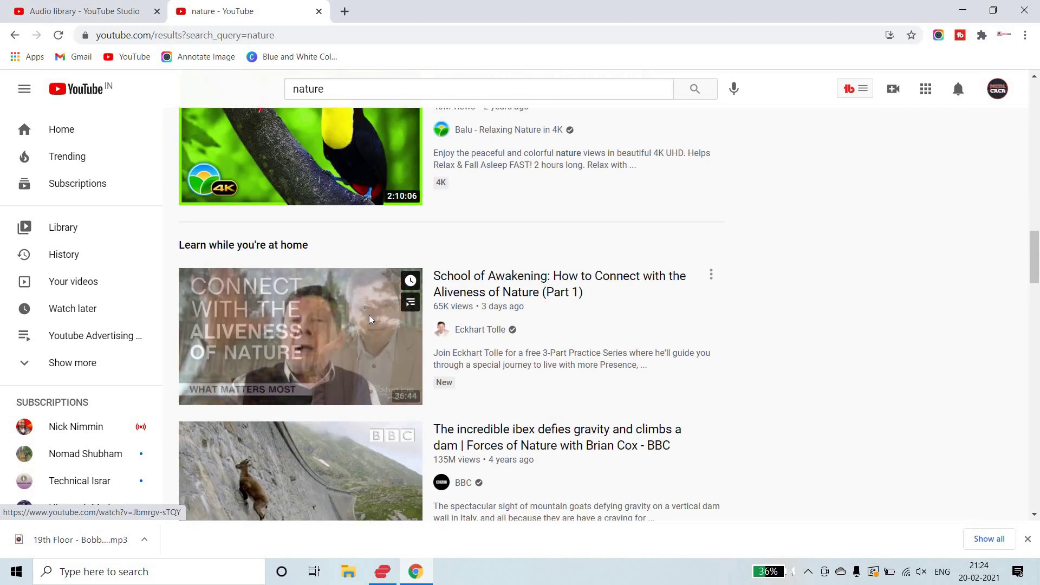
{"action": "scroll", "coordinate": [325, 354], "scroll_direction": "down", "scroll_amount": 3}
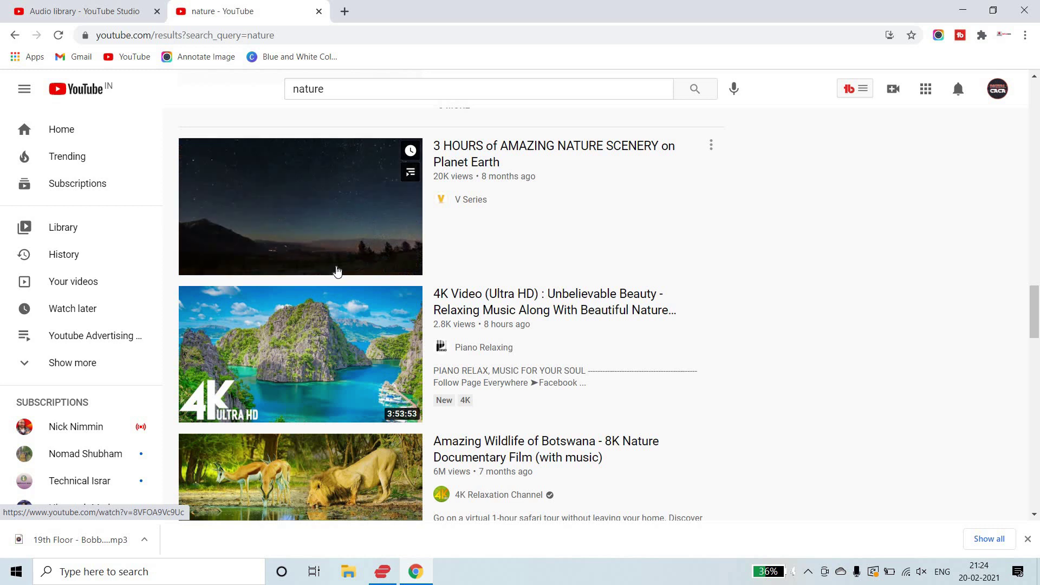
{"action": "scroll", "coordinate": [342, 292], "scroll_direction": "down", "scroll_amount": 5}
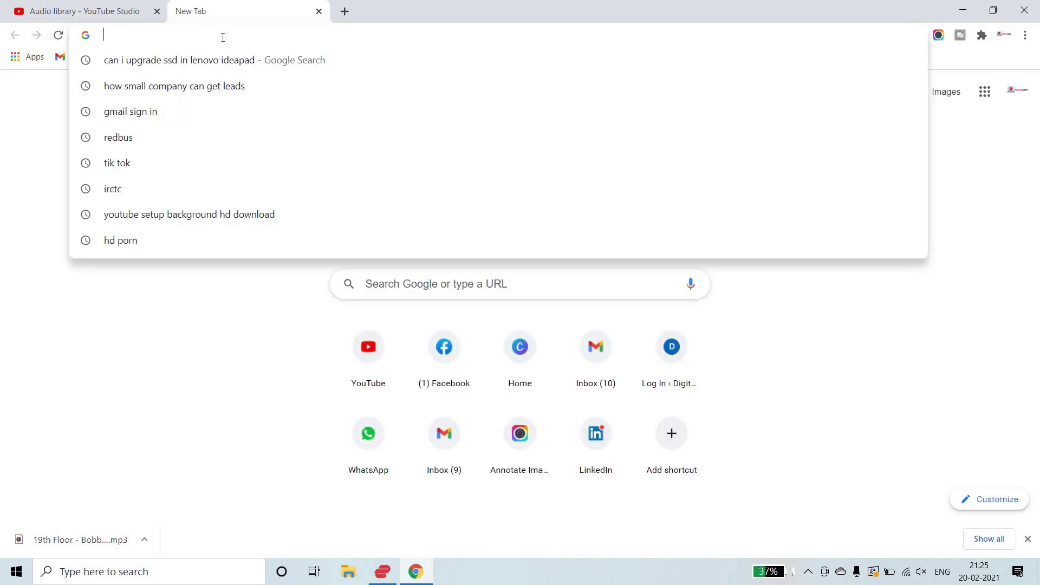
Step: Find Pixabay through a web search and open its home page
{"action": "type", "text": "pixa"}
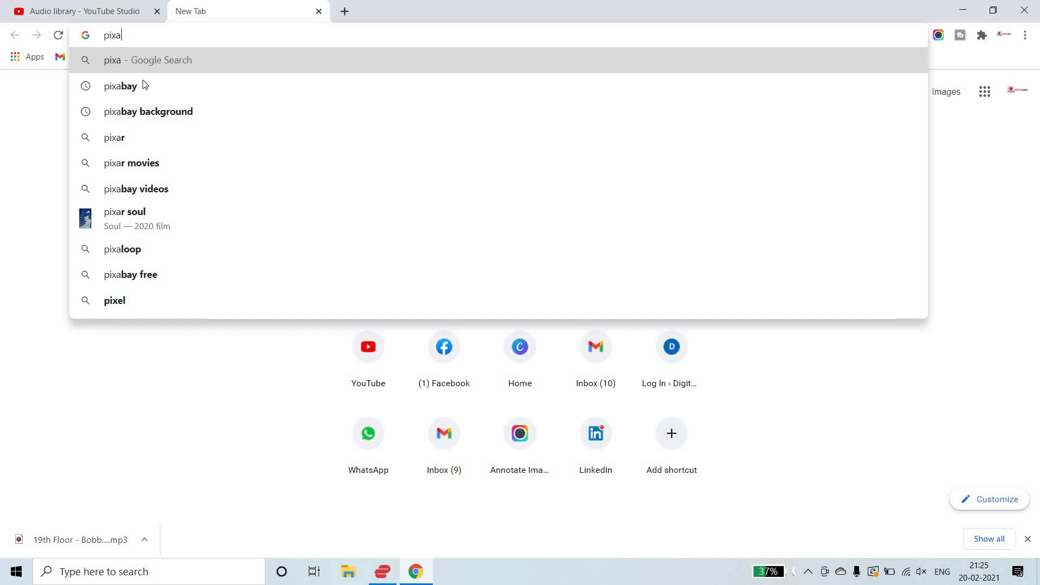
{"action": "left_click", "coordinate": [142, 81]}
{"action": "left_click", "coordinate": [265, 216]}
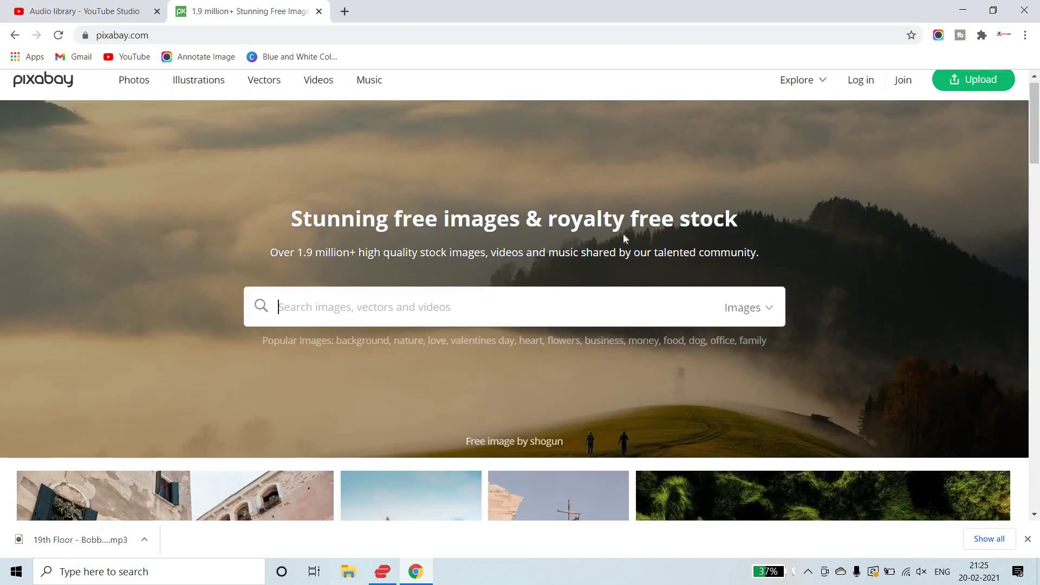
Step: Look over the Pixabay home page images and search the site for "nature" images
{"action": "scroll", "coordinate": [624, 237], "scroll_direction": "down", "scroll_amount": 3}
{"action": "scroll", "coordinate": [629, 233], "scroll_direction": "down", "scroll_amount": 3}
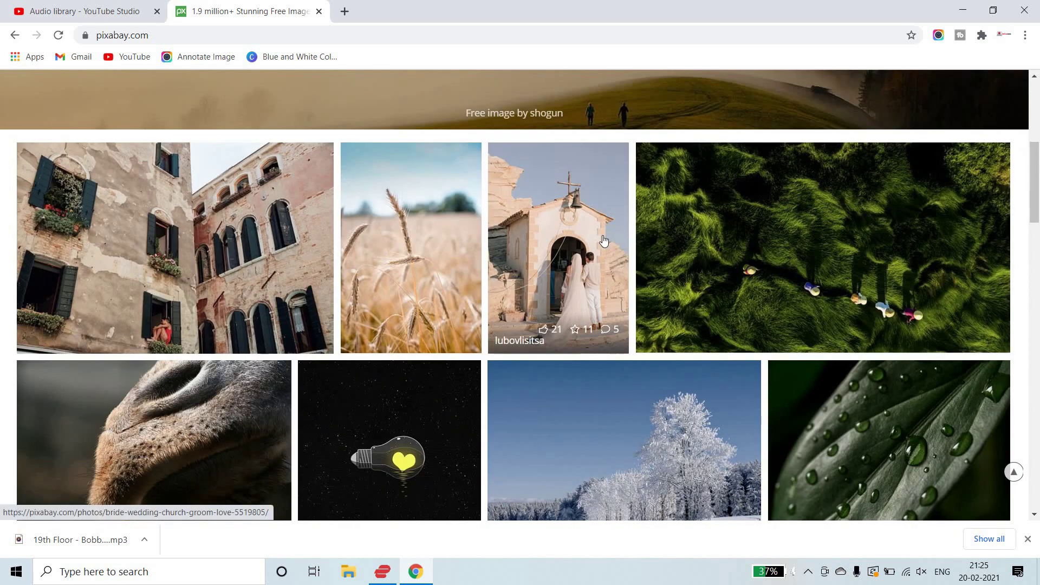
{"action": "scroll", "coordinate": [599, 242], "scroll_direction": "up", "scroll_amount": 6}
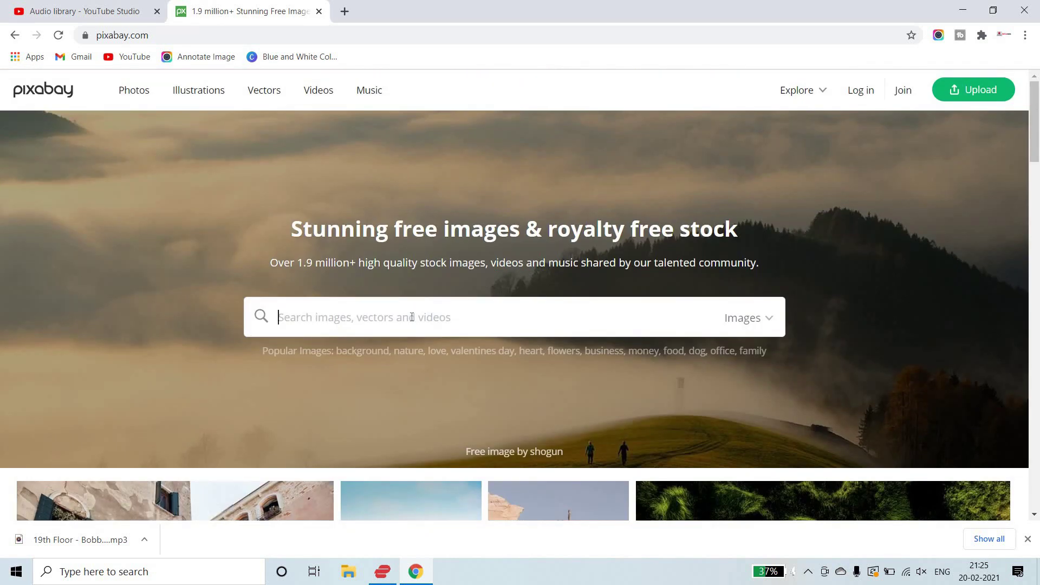
{"action": "type", "text": "natur"}
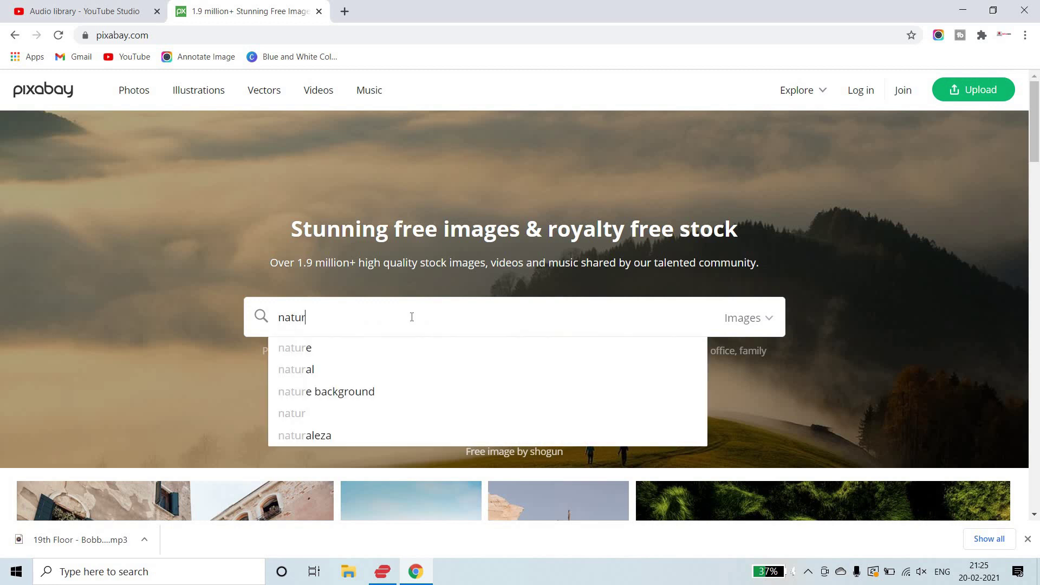
{"action": "left_click", "coordinate": [340, 355]}
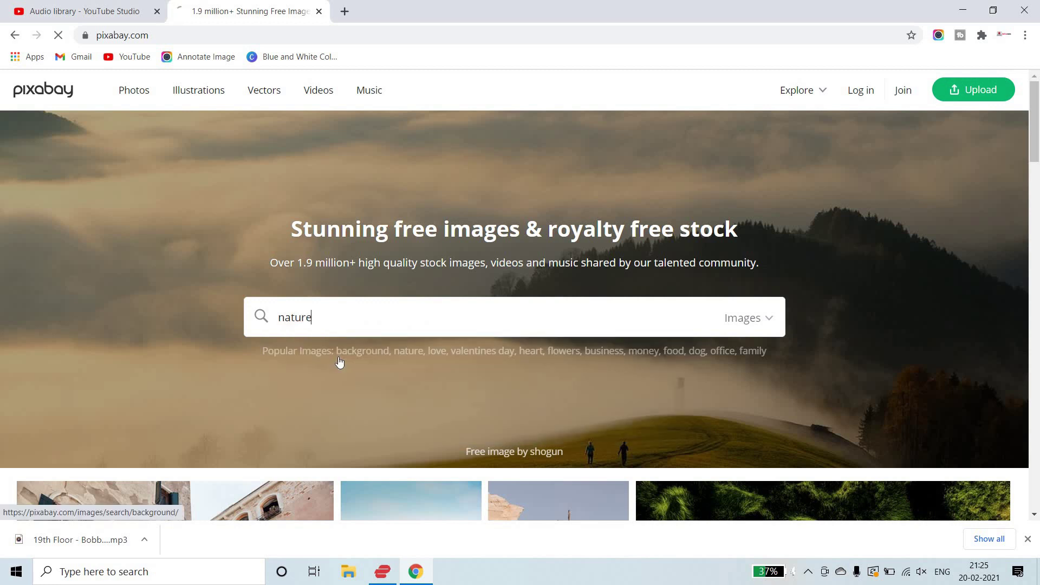
Step: Open the photo of white flowers beside a tree trunk and save it to the Desktop as tree-276014_1280
{"action": "scroll", "coordinate": [618, 301], "scroll_direction": "down", "scroll_amount": 2}
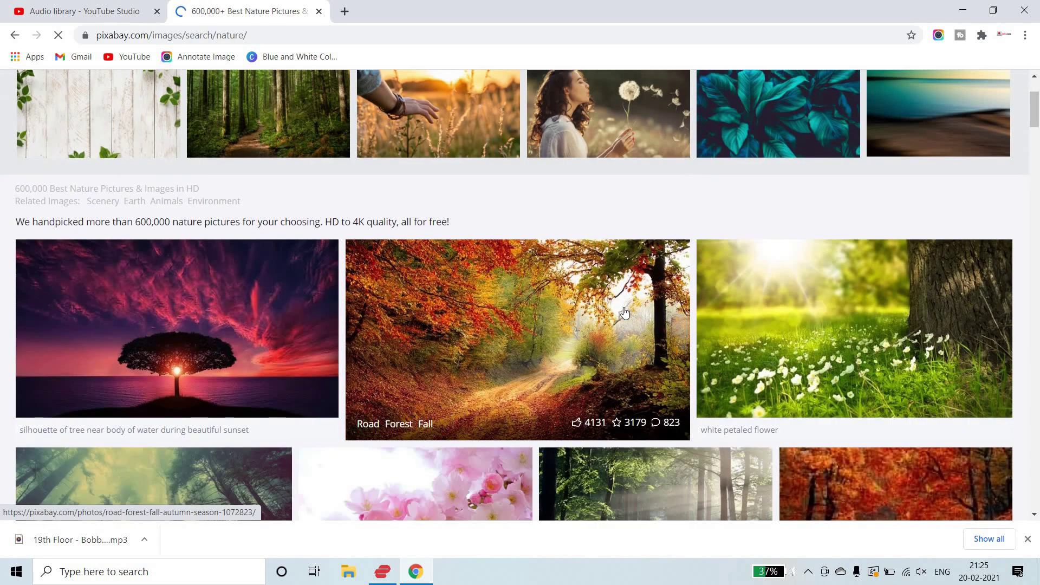
{"action": "scroll", "coordinate": [618, 301], "scroll_direction": "down", "scroll_amount": 2}
{"action": "left_click", "coordinate": [831, 183]}
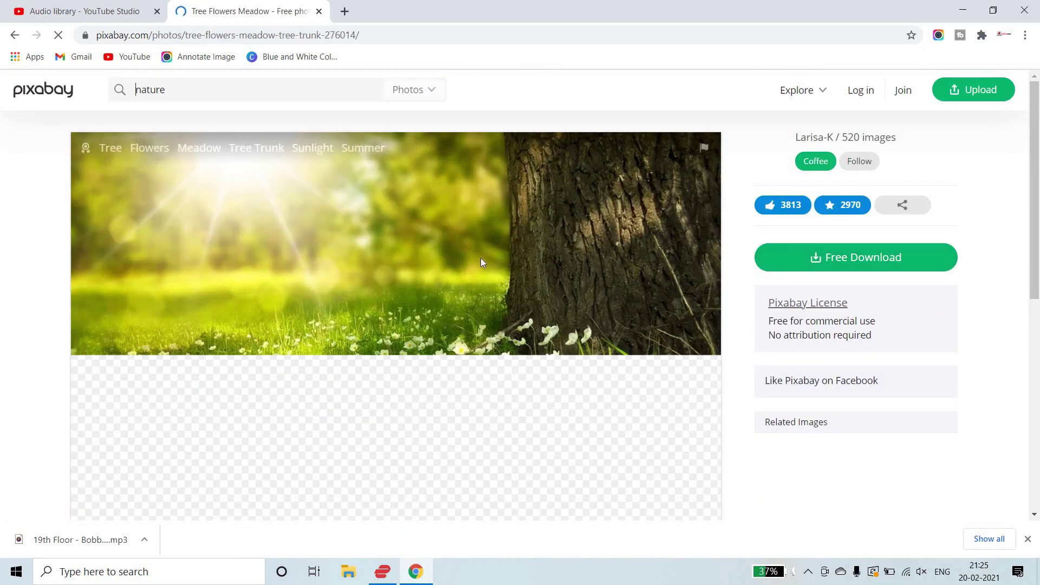
{"action": "right_click", "coordinate": [464, 251]}
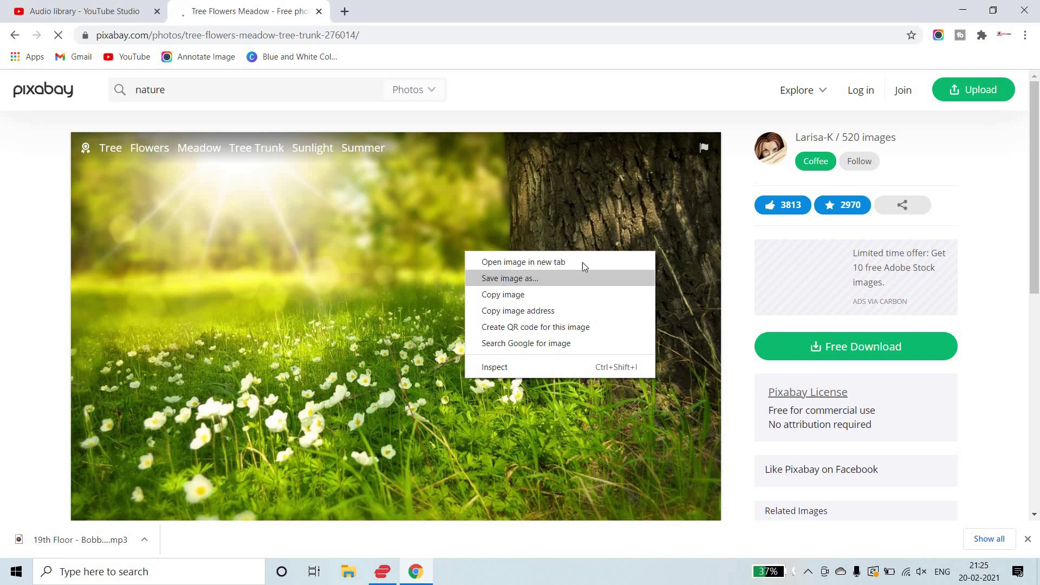
{"action": "left_click", "coordinate": [499, 280]}
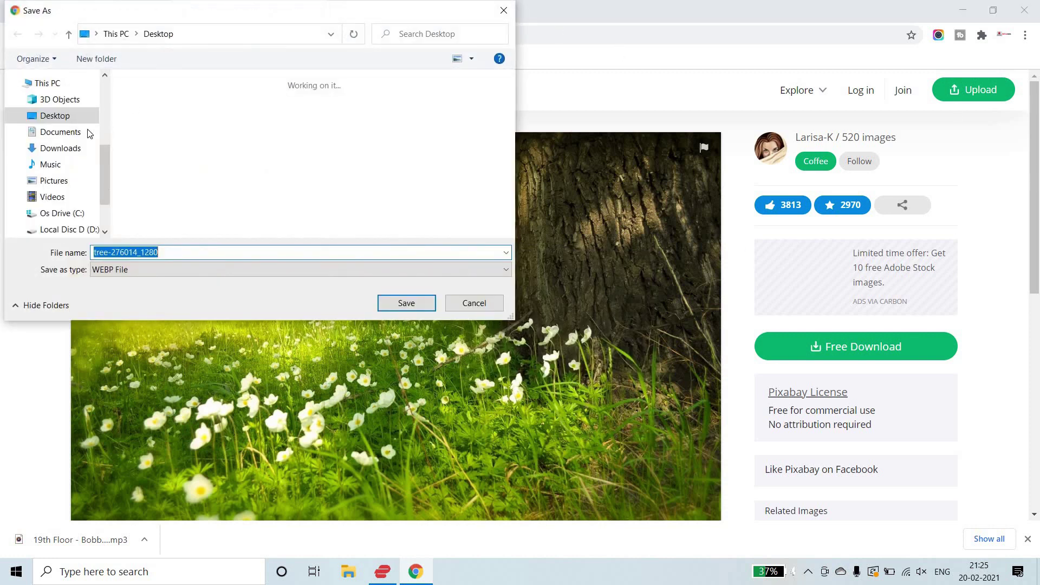
{"action": "left_click", "coordinate": [402, 303]}
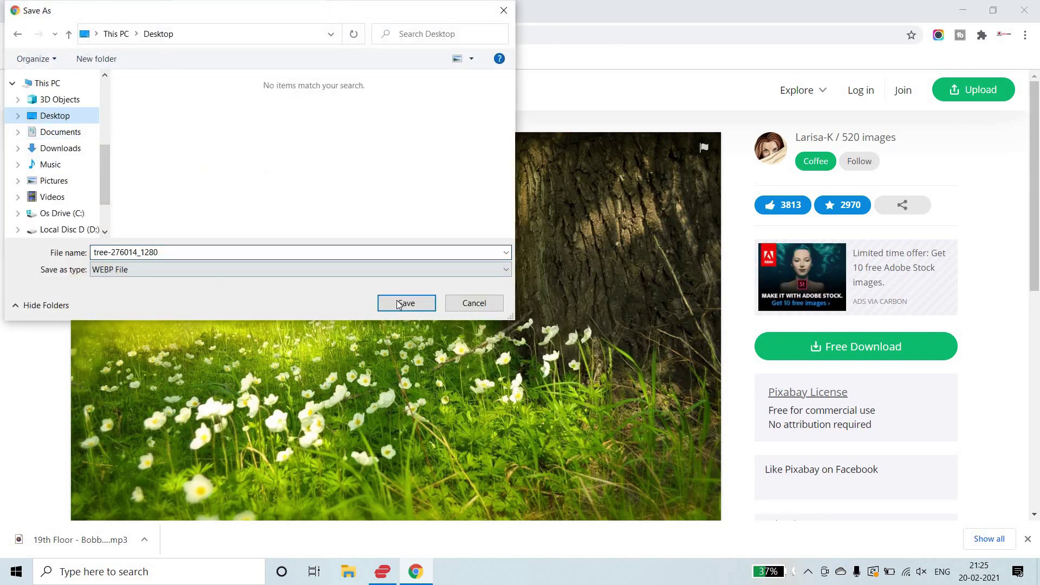
{"action": "left_click", "coordinate": [398, 304]}
Step: Return to the nature results, open the misty green forest photo and save it to the Desktop as forest-931706_1280
{"action": "left_click", "coordinate": [14, 35]}
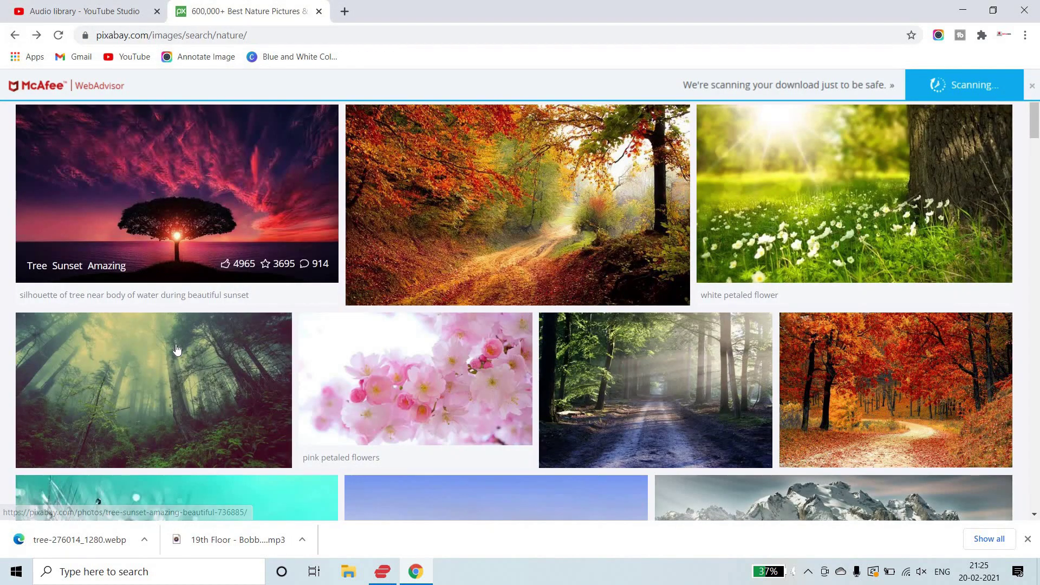
{"action": "left_click", "coordinate": [176, 349]}
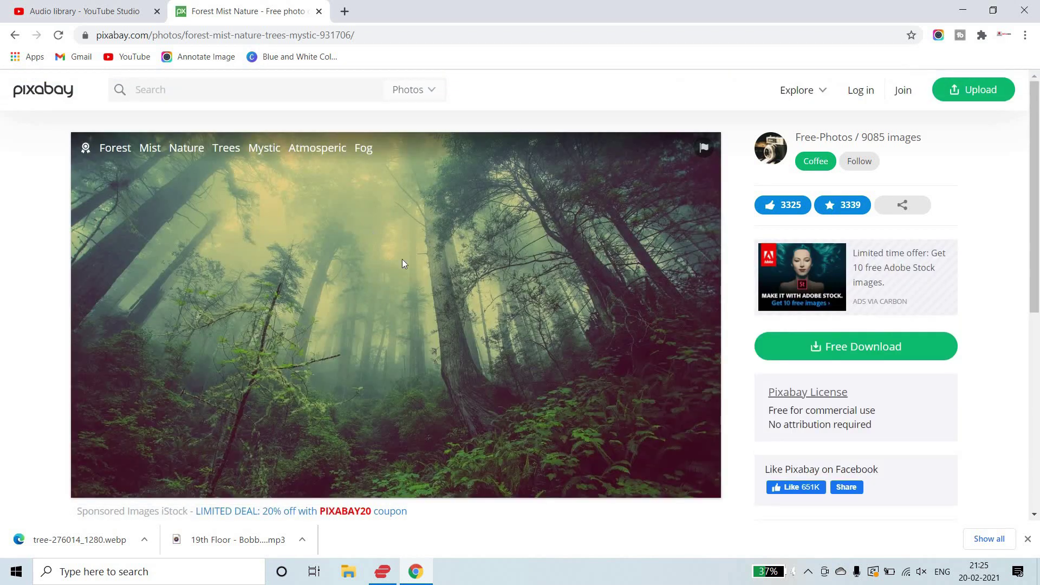
{"action": "right_click", "coordinate": [368, 227]}
{"action": "left_click", "coordinate": [410, 255]}
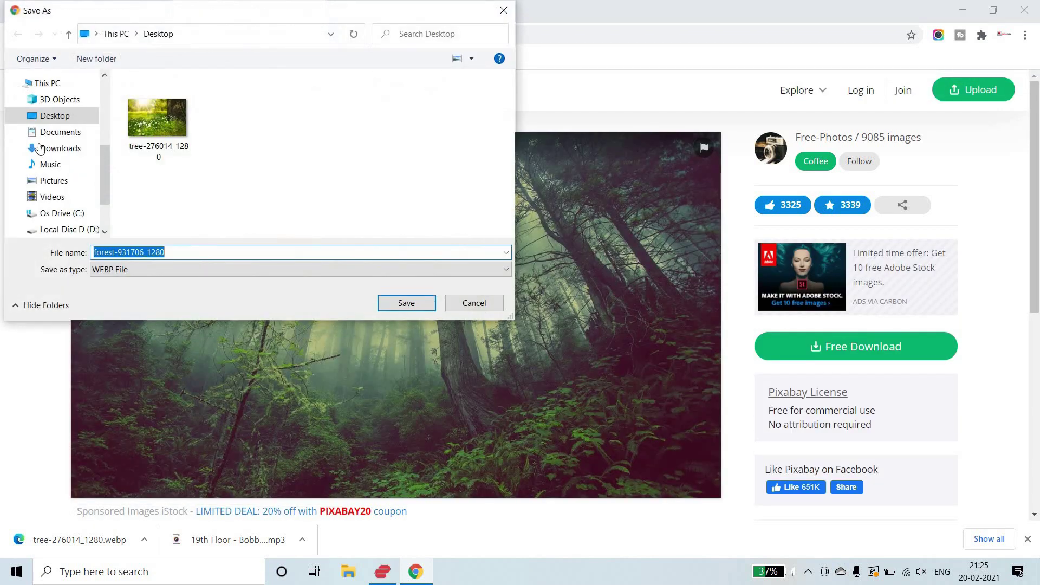
{"action": "left_click", "coordinate": [398, 307]}
Step: Switch to Wondershare Filmora and create a new project with the 16:9 (Widescreen) aspect ratio
{"action": "key", "text": "super+d"}
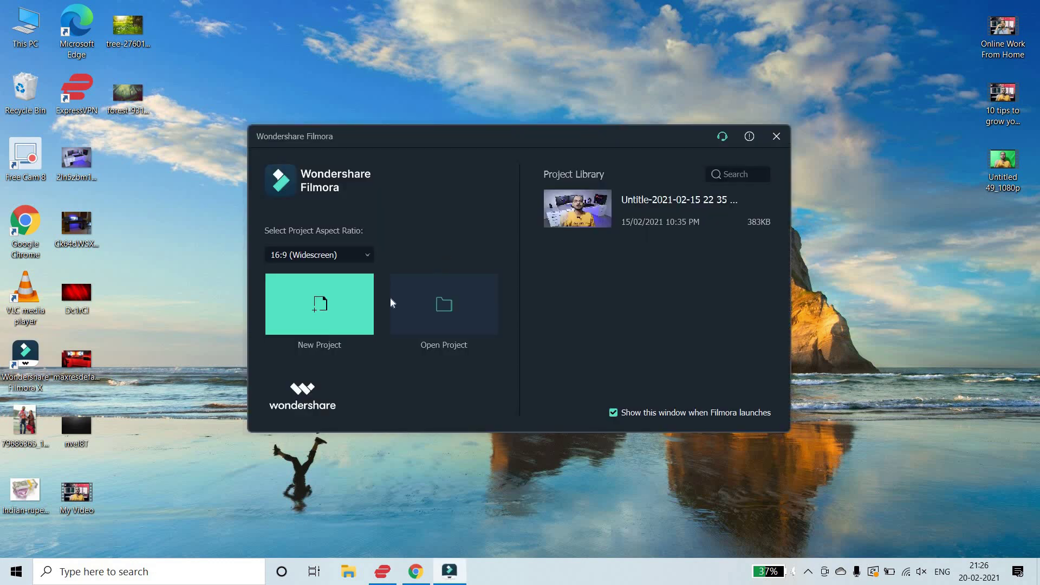
{"action": "left_click", "coordinate": [342, 301]}
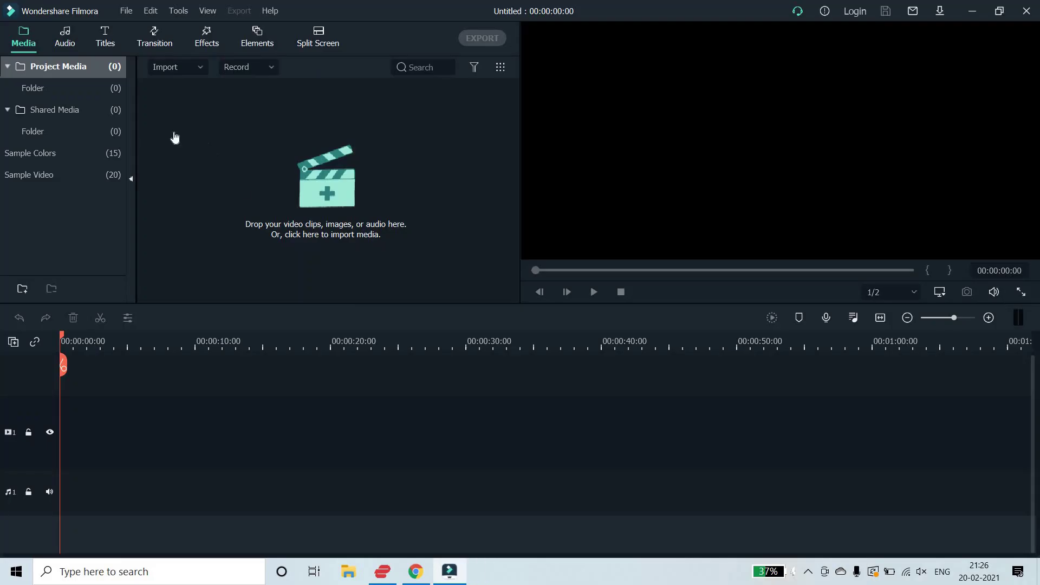
Step: Import the image forest-931706_1280 from the Desktop into the project media
{"action": "left_click", "coordinate": [161, 67]}
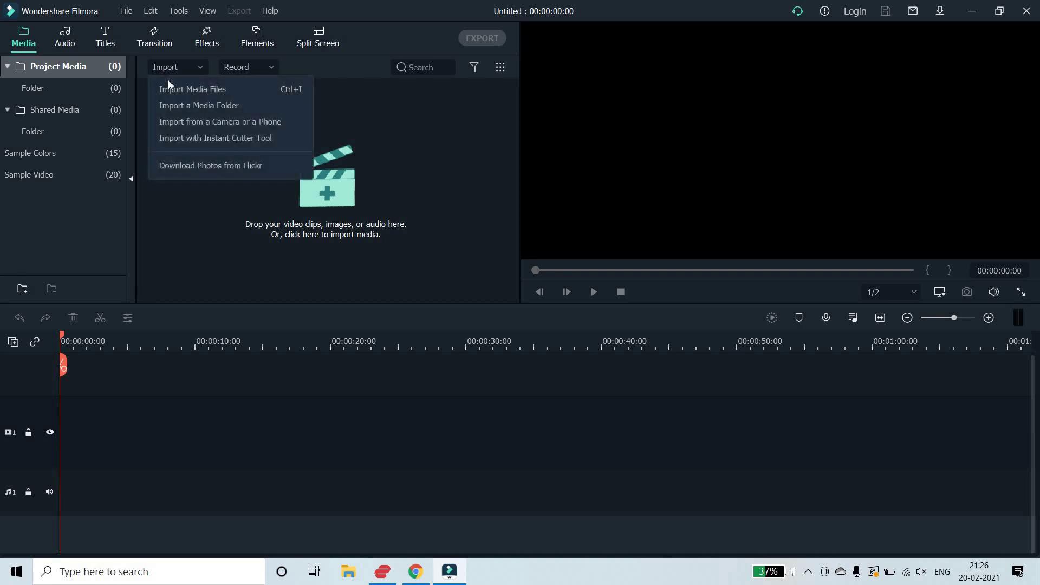
{"action": "left_click", "coordinate": [166, 86]}
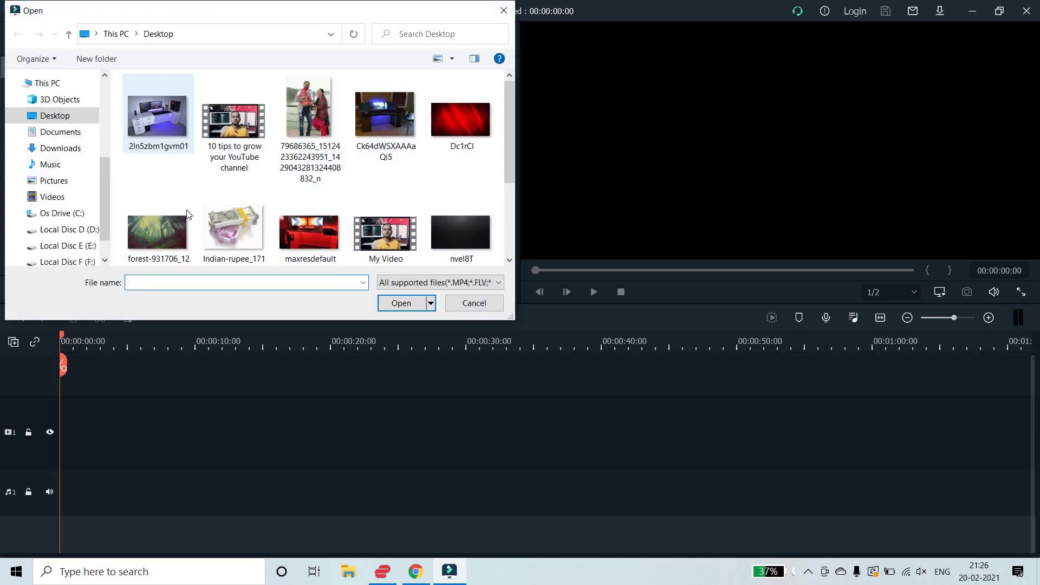
{"action": "left_click", "coordinate": [174, 220]}
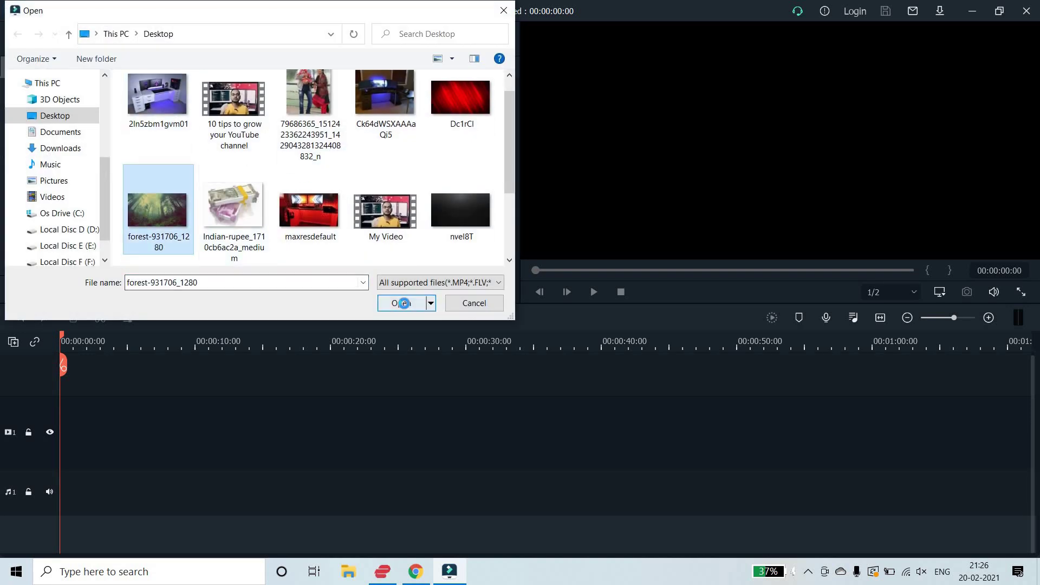
{"action": "left_click", "coordinate": [401, 304]}
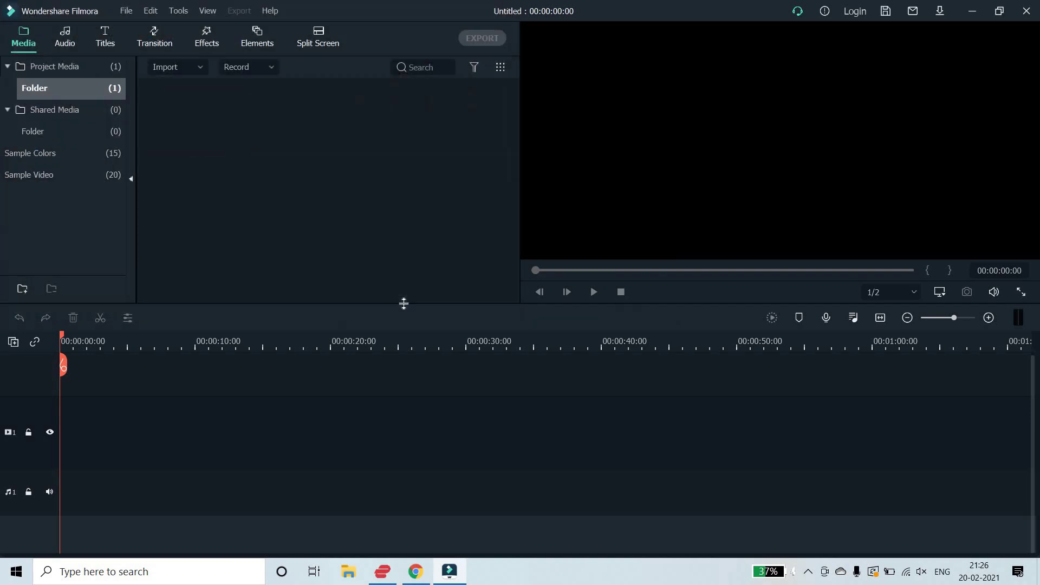
Step: Import the image tree-276014_1280 from the Desktop into the project media
{"action": "left_click", "coordinate": [183, 67]}
{"action": "left_click", "coordinate": [200, 93]}
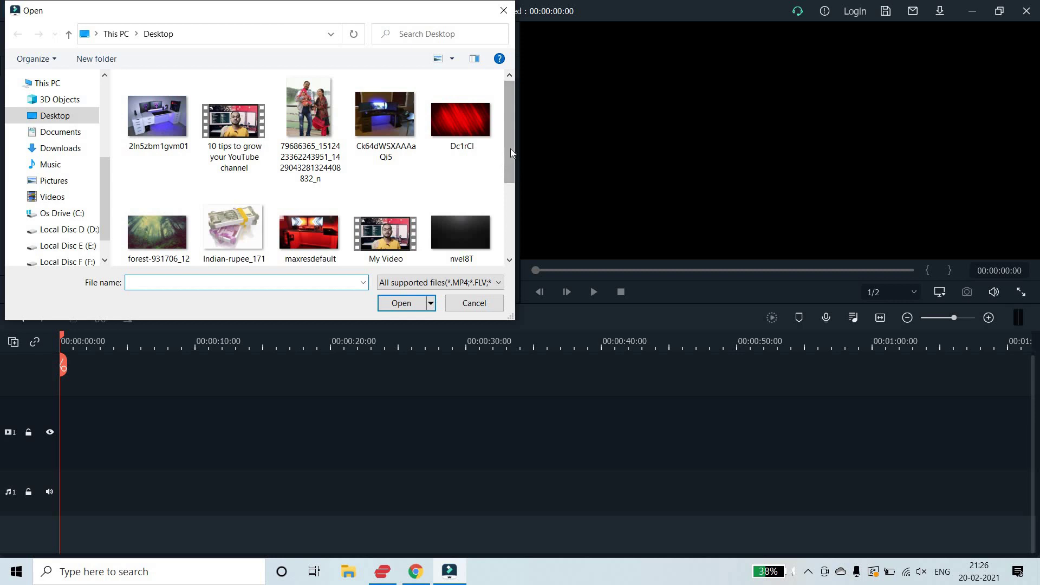
{"action": "scroll", "coordinate": [512, 227], "scroll_direction": "down", "scroll_amount": 2}
{"action": "left_click", "coordinate": [227, 229]}
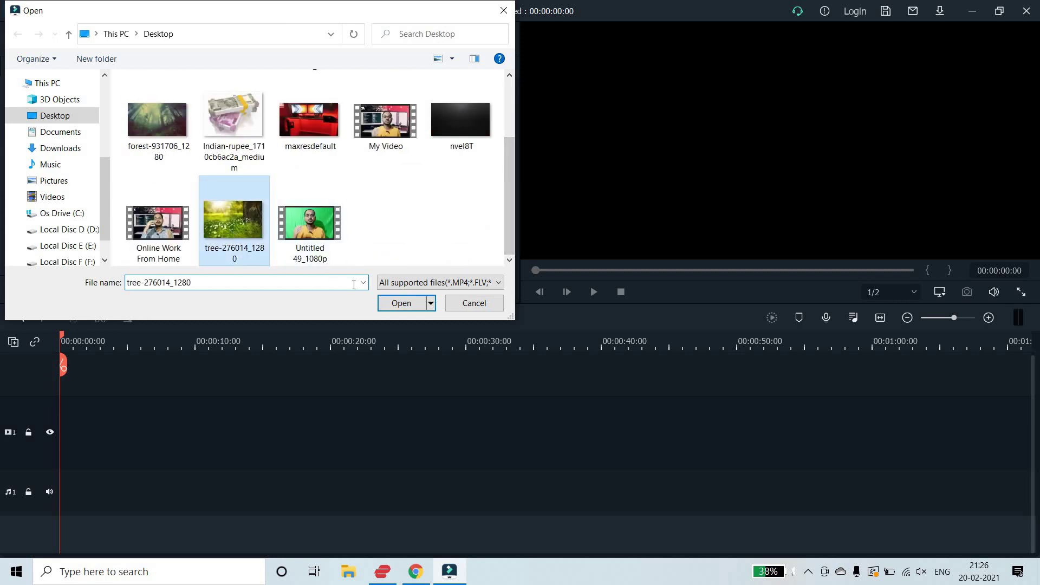
{"action": "left_click", "coordinate": [394, 302]}
Step: Place the tree-276014_1280 image at the start of a video track and the forest-931706_1280 image directly after it
{"action": "left_click_drag", "start_coordinate": [315, 138], "coordinate": [63, 381]}
{"action": "left_click_drag", "start_coordinate": [215, 110], "coordinate": [134, 425]}
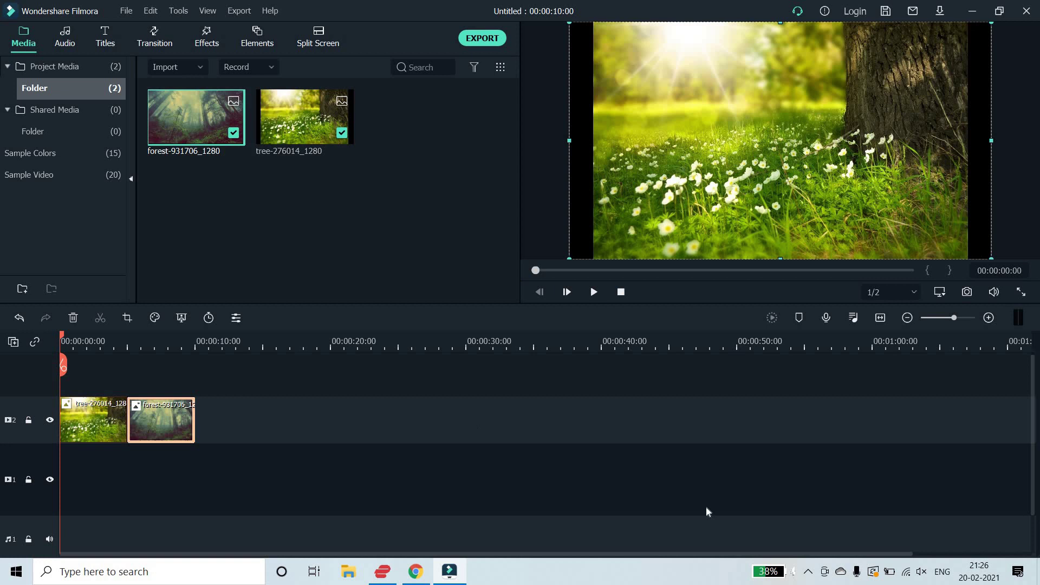
Step: Unmute the computer's sound and import the 19th Floor MP3 from the Downloads folder into the project media
{"action": "left_click", "coordinate": [921, 571]}
{"action": "left_click", "coordinate": [159, 69]}
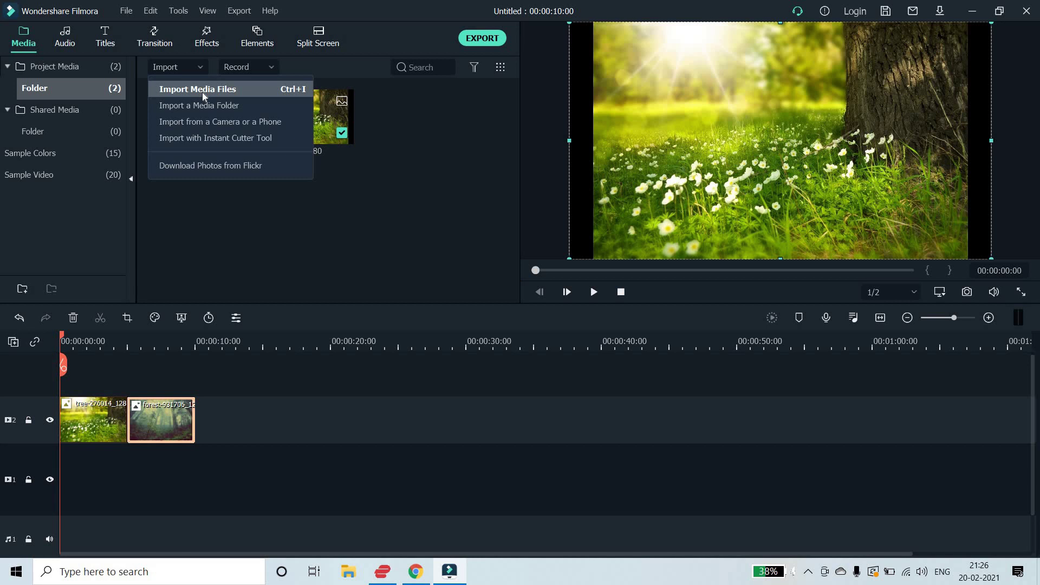
{"action": "left_click", "coordinate": [65, 43]}
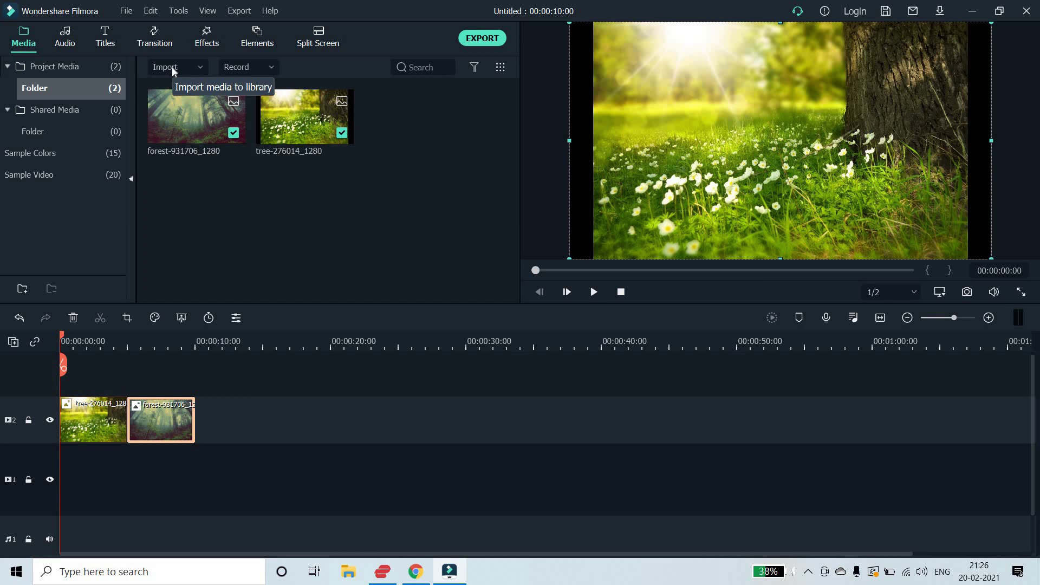
{"action": "left_click", "coordinate": [171, 67]}
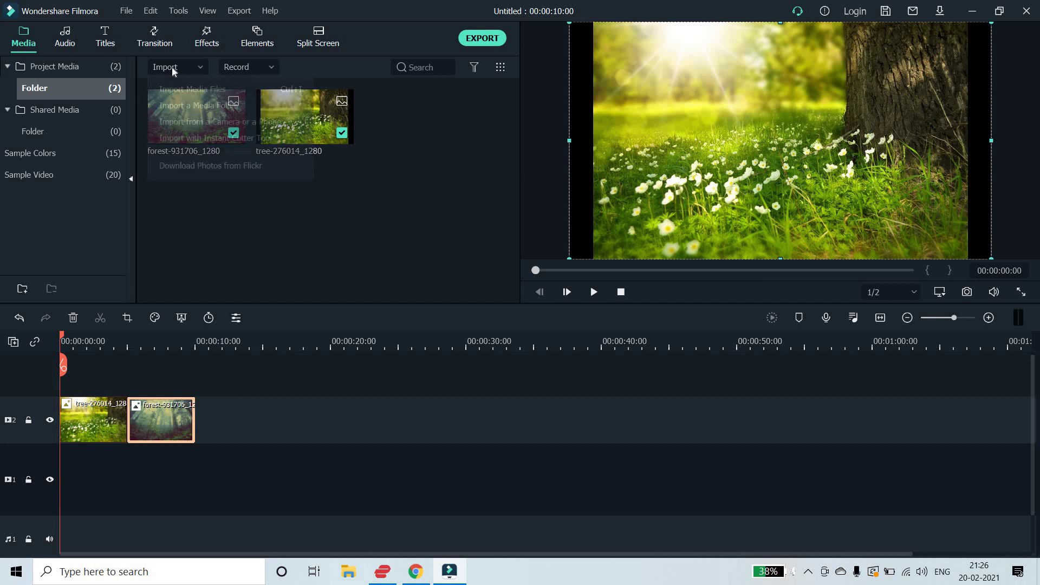
{"action": "left_click", "coordinate": [181, 89]}
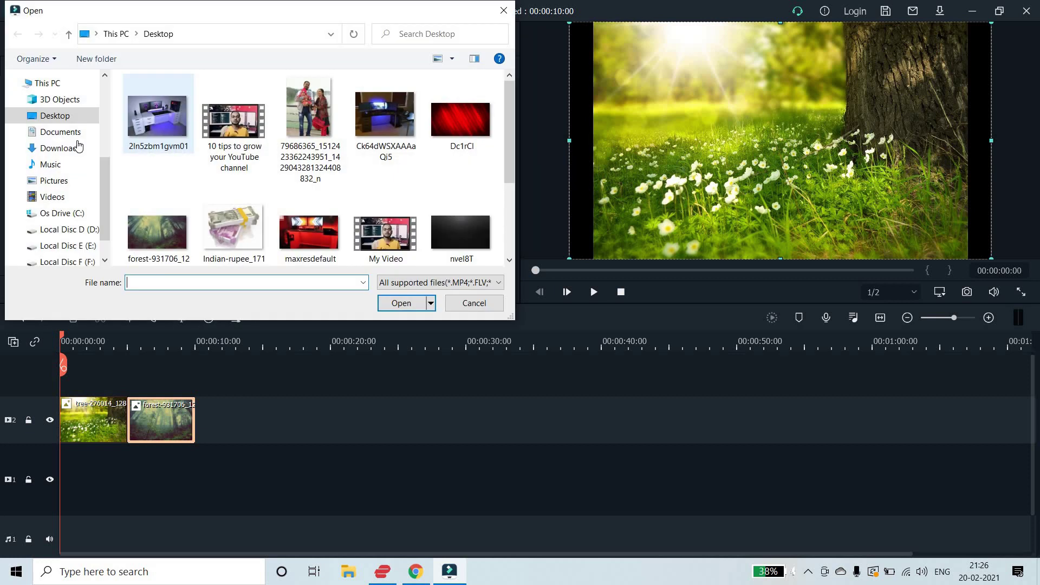
{"action": "left_click", "coordinate": [61, 151]}
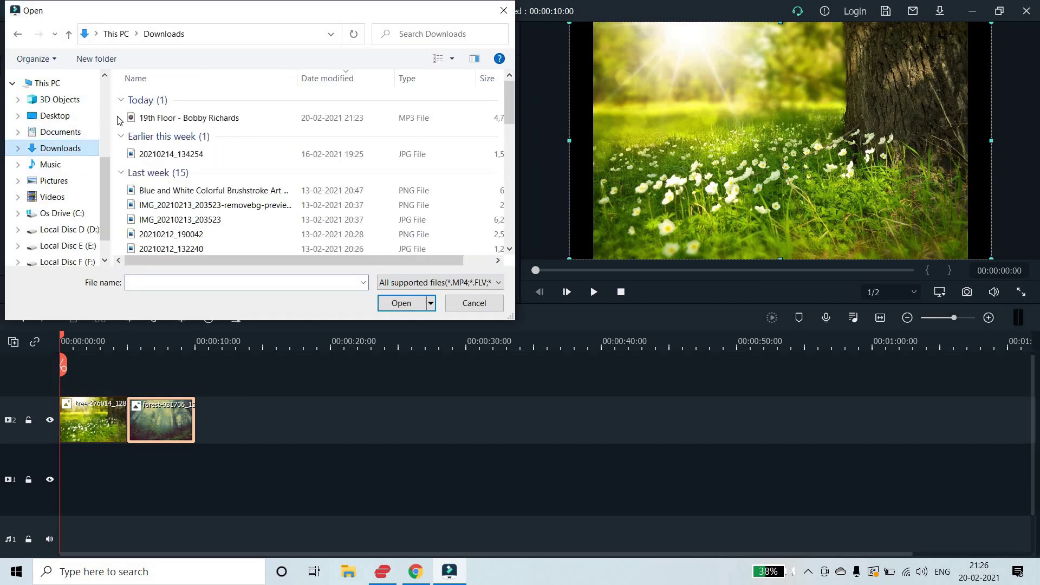
{"action": "left_click", "coordinate": [161, 119]}
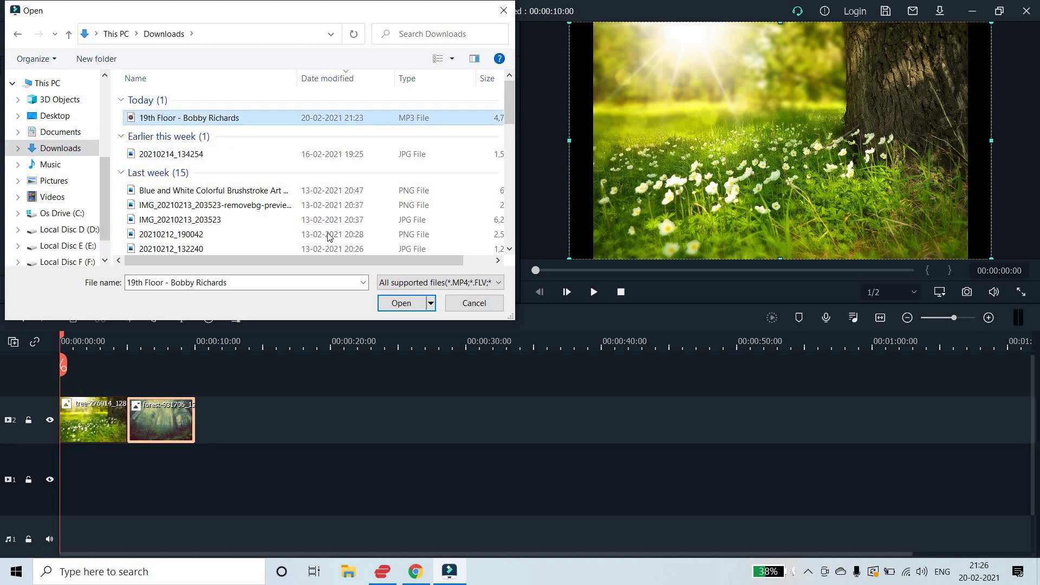
{"action": "left_click", "coordinate": [390, 303]}
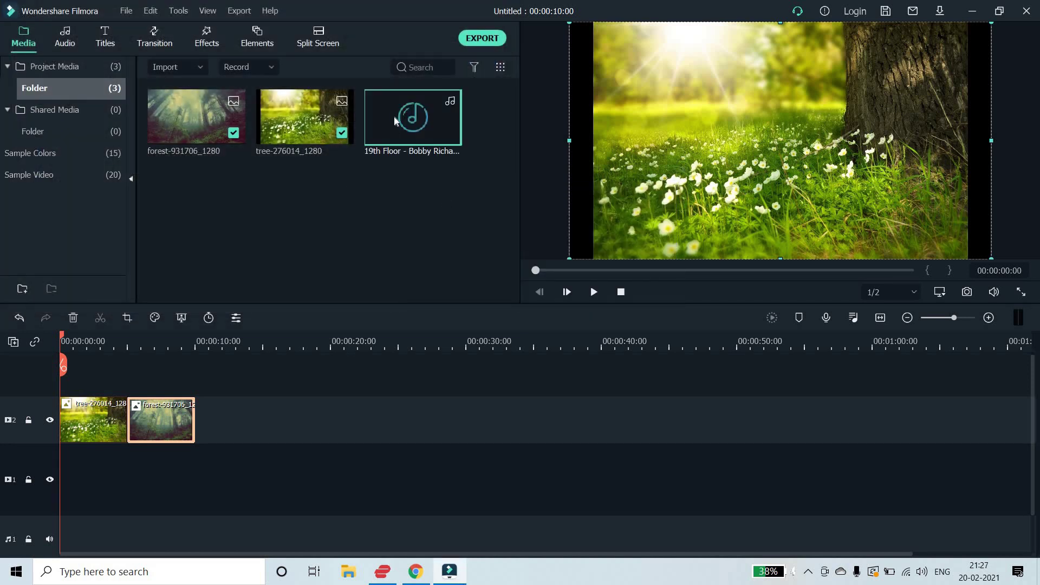
Step: Place the 19th Floor music at the start of audio track 1
{"action": "left_click_drag", "start_coordinate": [393, 120], "coordinate": [67, 462]}
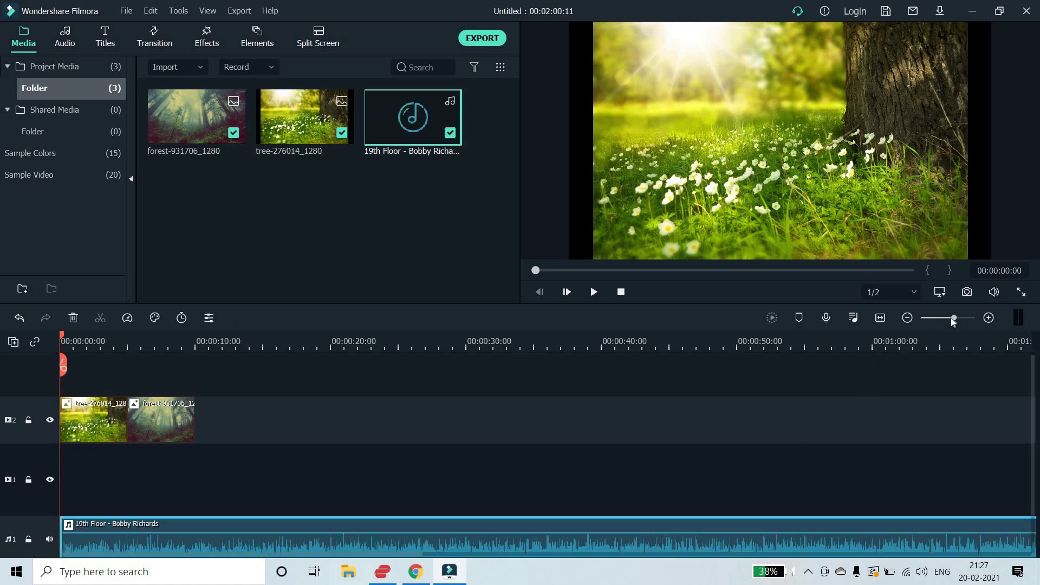
{"action": "left_click_drag", "start_coordinate": [953, 318], "coordinate": [950, 318]}
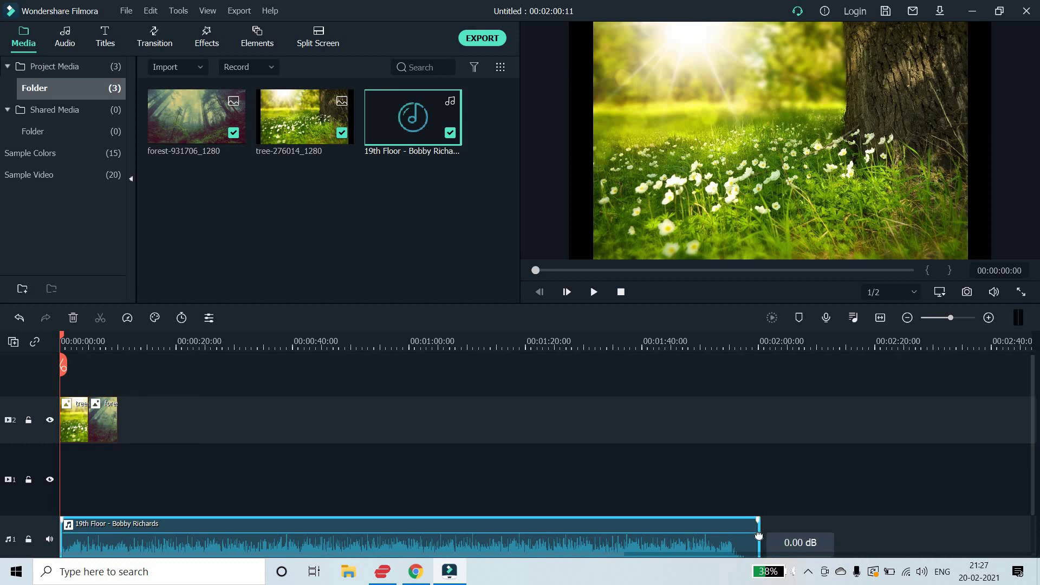
{"action": "scroll", "coordinate": [786, 441], "scroll_direction": "down", "scroll_amount": 2}
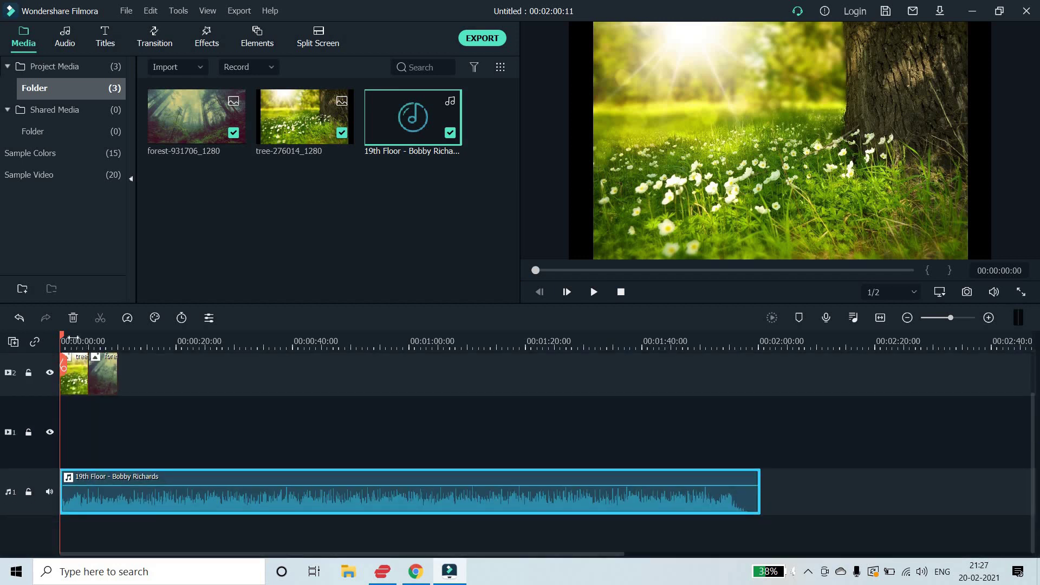
Step: Split the music clip at 00:00:10:00, where the images end, delete the remainder, and return the playhead to the start
{"action": "left_click_drag", "start_coordinate": [101, 347], "coordinate": [117, 347]}
{"action": "left_click", "coordinate": [116, 368]}
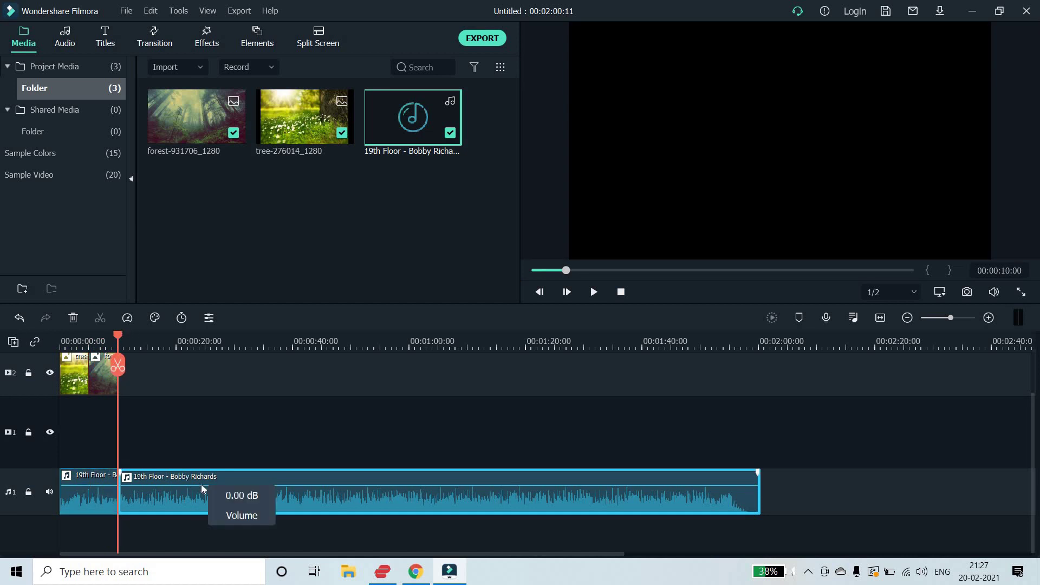
{"action": "key", "text": "Delete"}
{"action": "left_click_drag", "start_coordinate": [69, 348], "coordinate": [60, 347]}
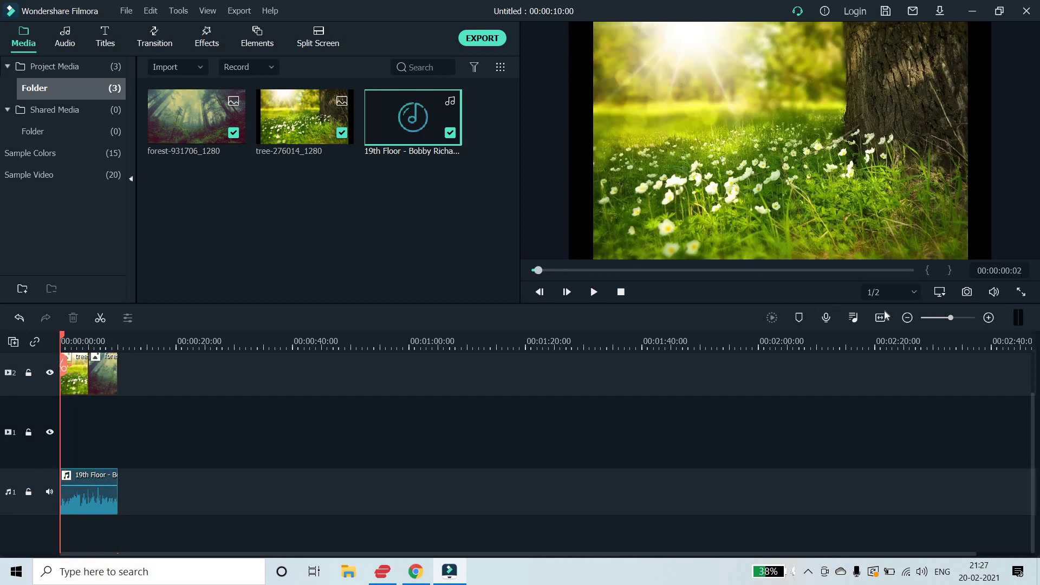
Step: Preview the two images with the trimmed music through to the end of the timeline
{"action": "left_click", "coordinate": [958, 318]}
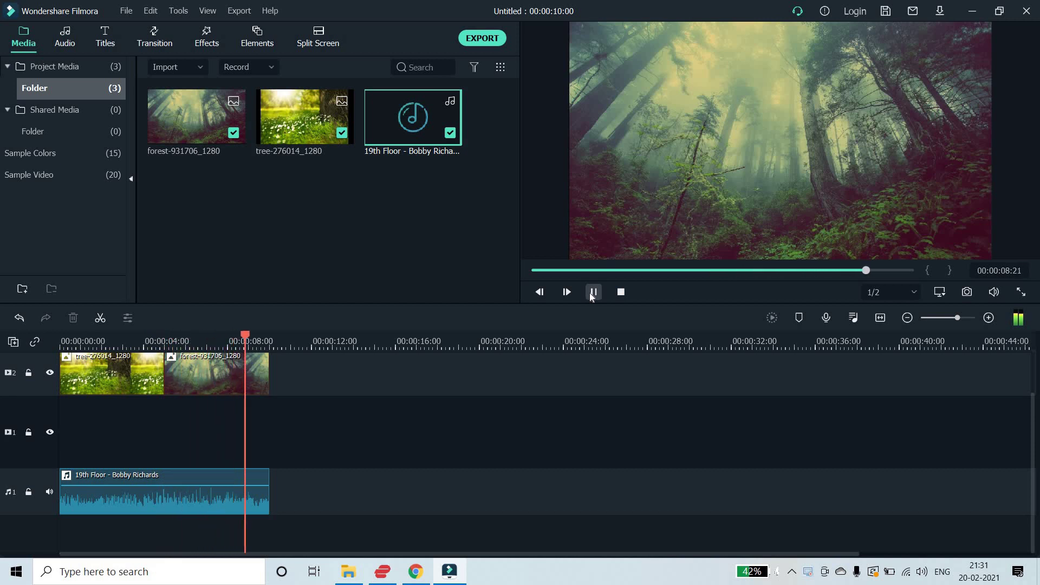
{"action": "left_click", "coordinate": [593, 293]}
{"action": "left_click", "coordinate": [591, 292]}
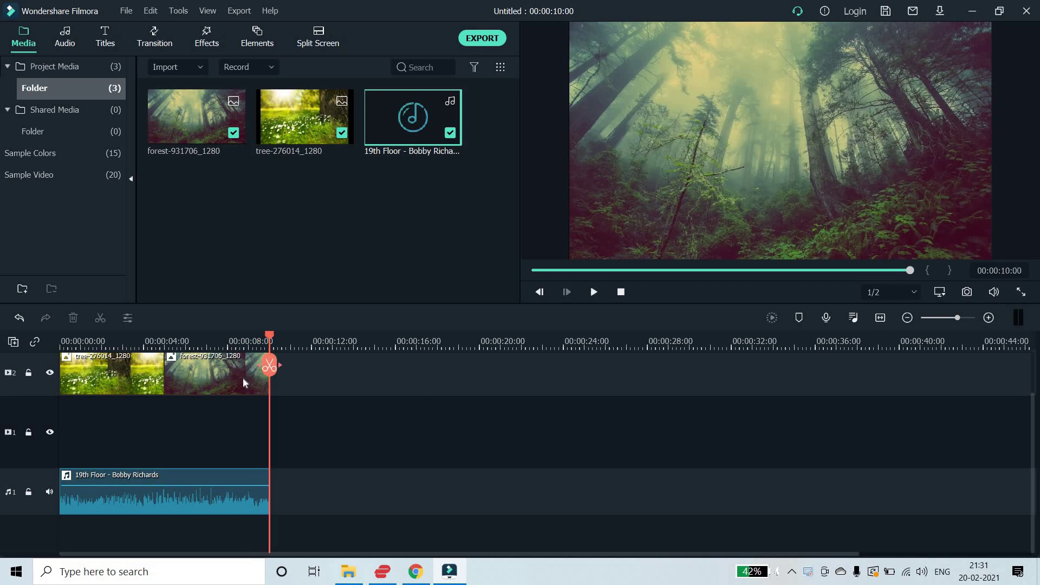
Step: Extend the forest image clip on the video track so that it ends at about 56 seconds
{"action": "left_click", "coordinate": [262, 384]}
{"action": "left_click_drag", "start_coordinate": [349, 388], "coordinate": [1034, 371]}
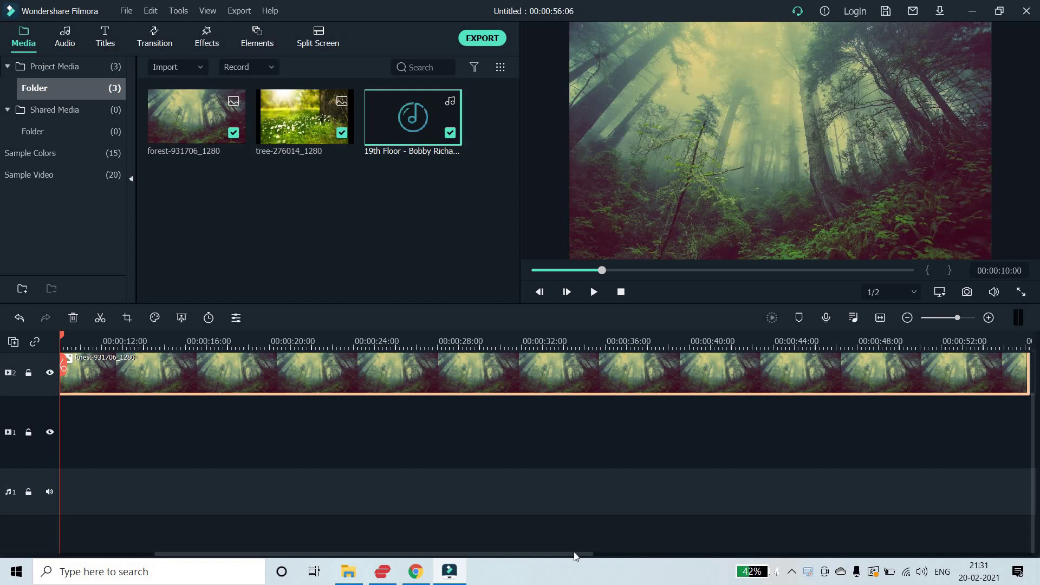
Step: Align the music clip with the timeline start and extend its end to about 56 seconds, near the forest clip's end
{"action": "left_click_drag", "start_coordinate": [575, 556], "coordinate": [268, 542]}
{"action": "left_click", "coordinate": [265, 503]}
{"action": "left_click_drag", "start_coordinate": [265, 502], "coordinate": [282, 501]}
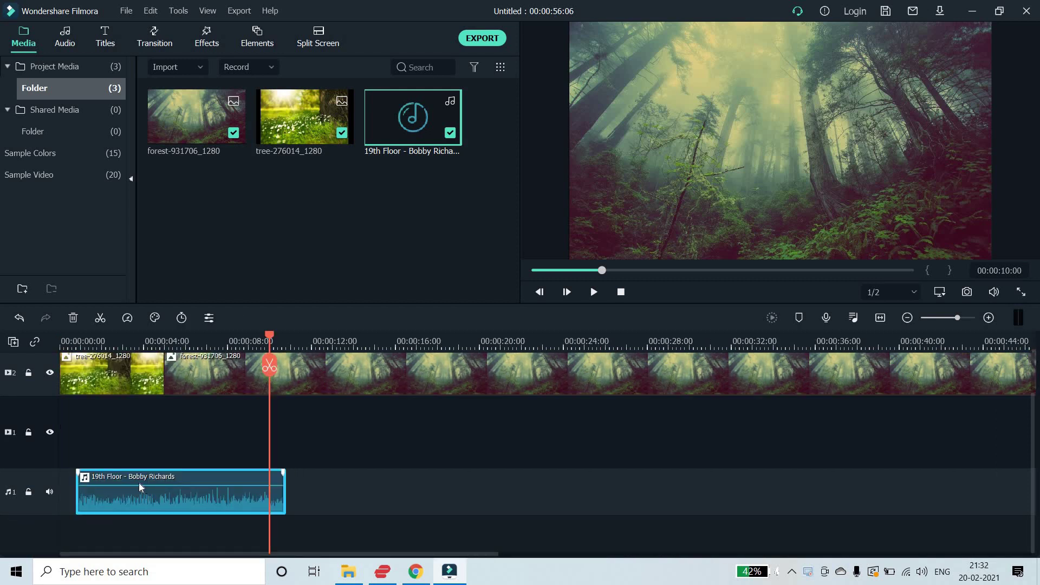
{"action": "left_click_drag", "start_coordinate": [140, 488], "coordinate": [124, 487]}
{"action": "mouse_move", "coordinate": [270, 496]}
{"action": "left_mouse_down"}
{"action": "mouse_move", "coordinate": [726, 492]}
{"action": "mouse_move", "coordinate": [1036, 463]}
{"action": "mouse_move", "coordinate": [846, 459]}
{"action": "left_mouse_up"}
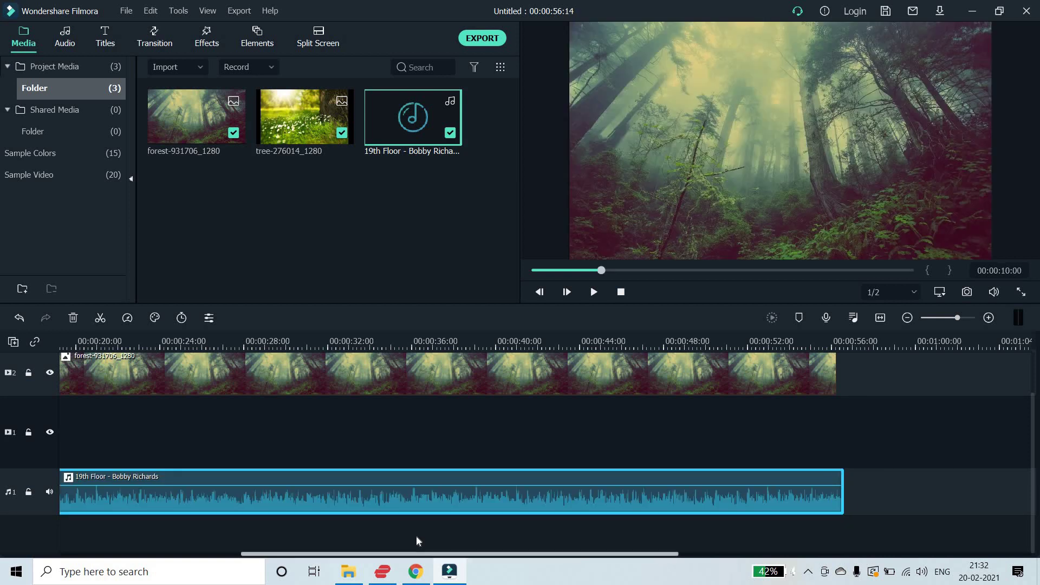
Step: Return the playhead to the start of the timeline and play the extended video
{"action": "scroll", "coordinate": [413, 541], "scroll_direction": "up", "scroll_amount": 5}
{"action": "mouse_move", "coordinate": [276, 358]}
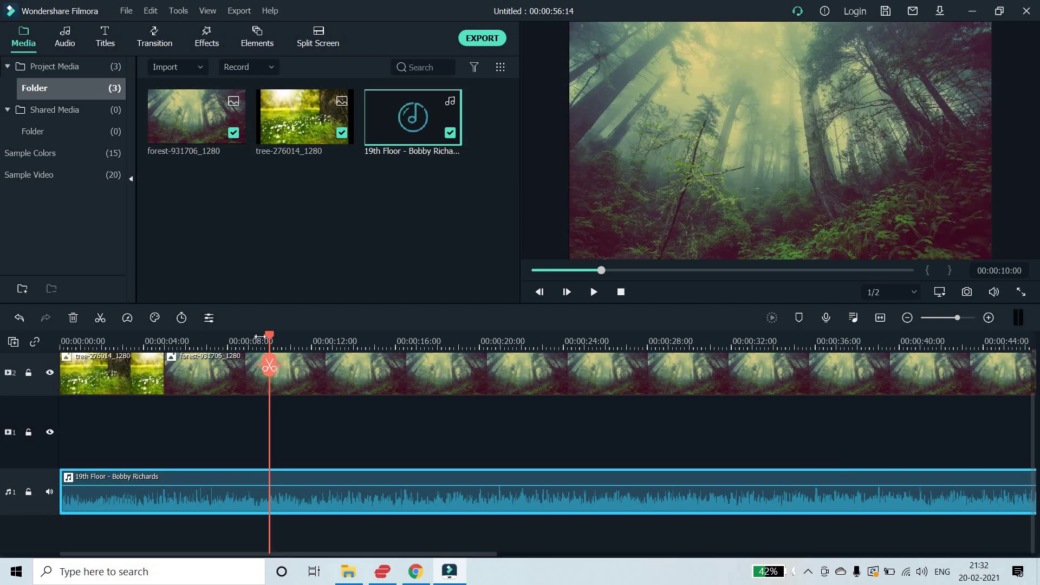
{"action": "key", "text": "Home"}
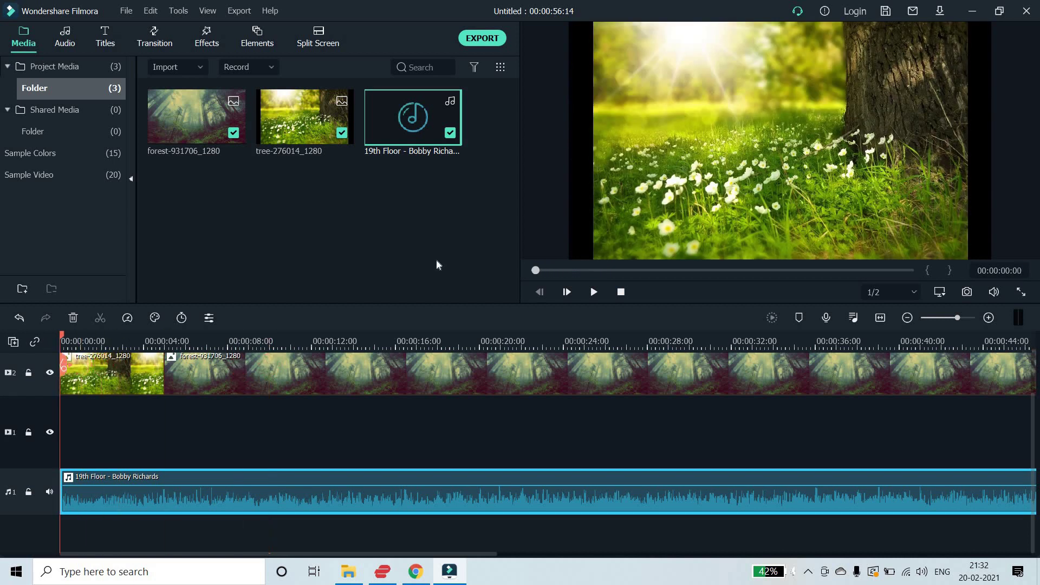
{"action": "left_click", "coordinate": [593, 292]}
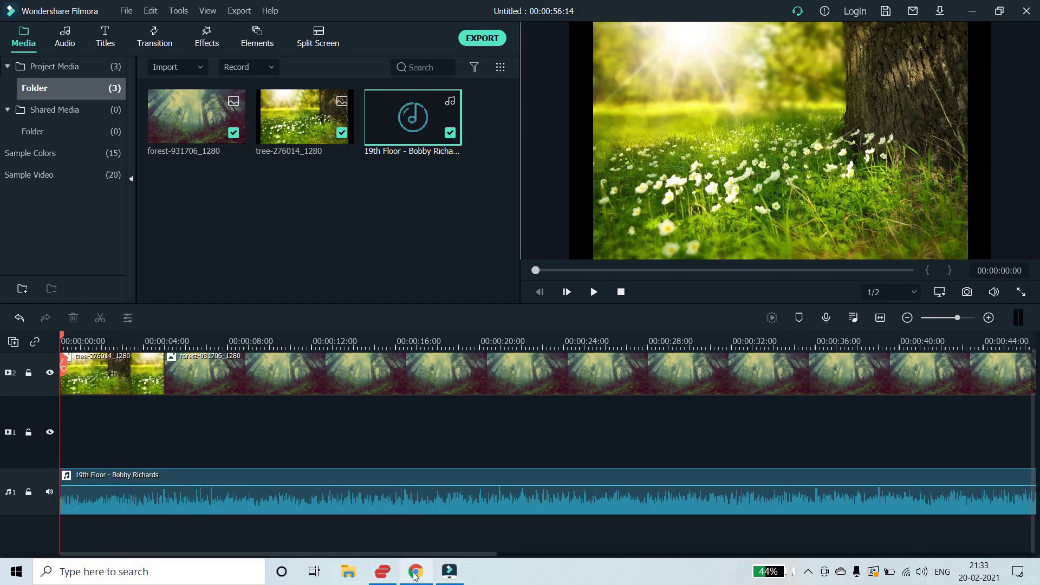
Step: Switch to Pixabay in Chrome, set the search type to Videos and search for "nature"
{"action": "left_click", "coordinate": [416, 572]}
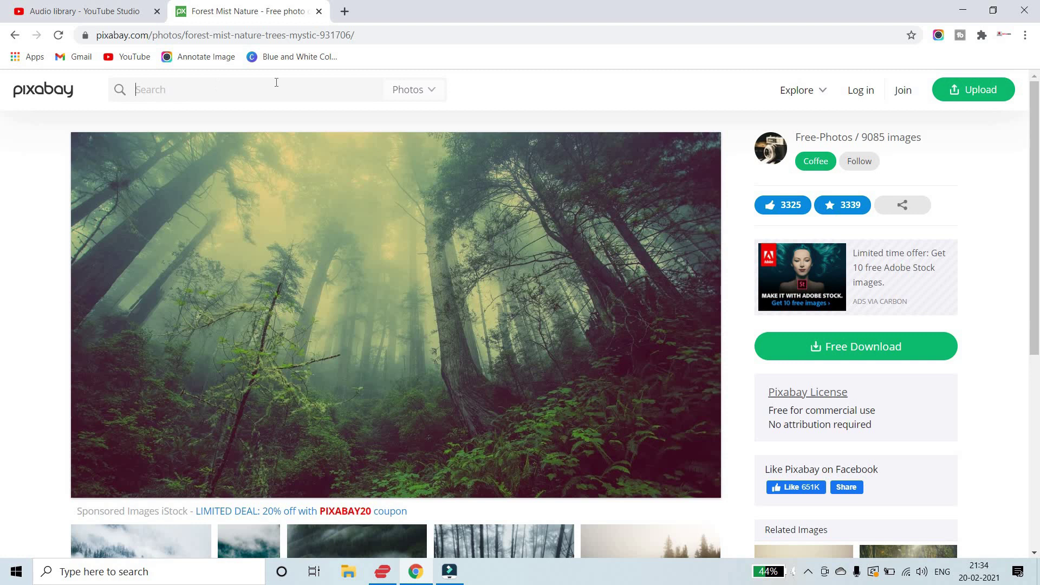
{"action": "left_click", "coordinate": [435, 93]}
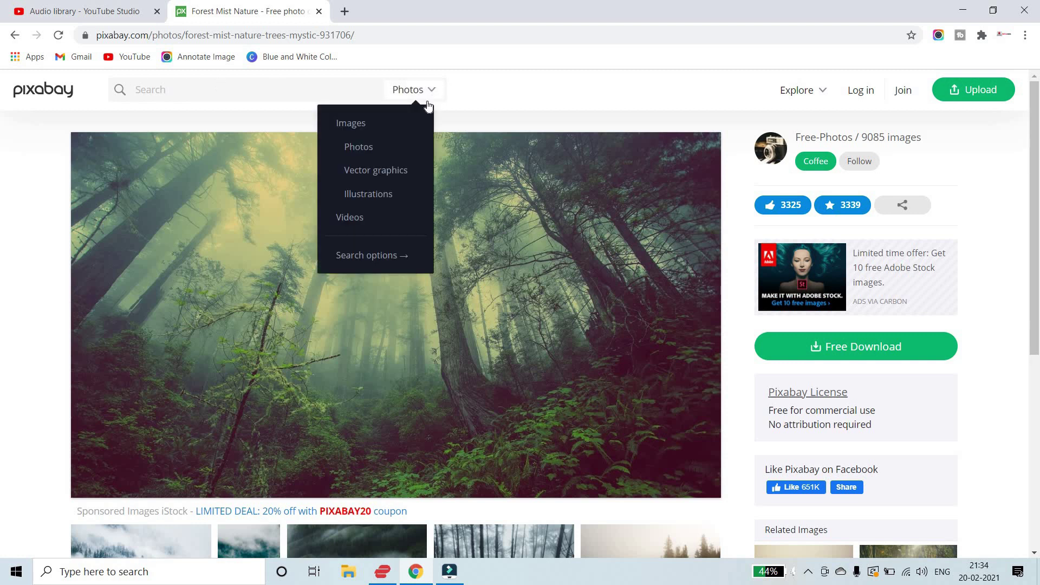
{"action": "left_click", "coordinate": [362, 217]}
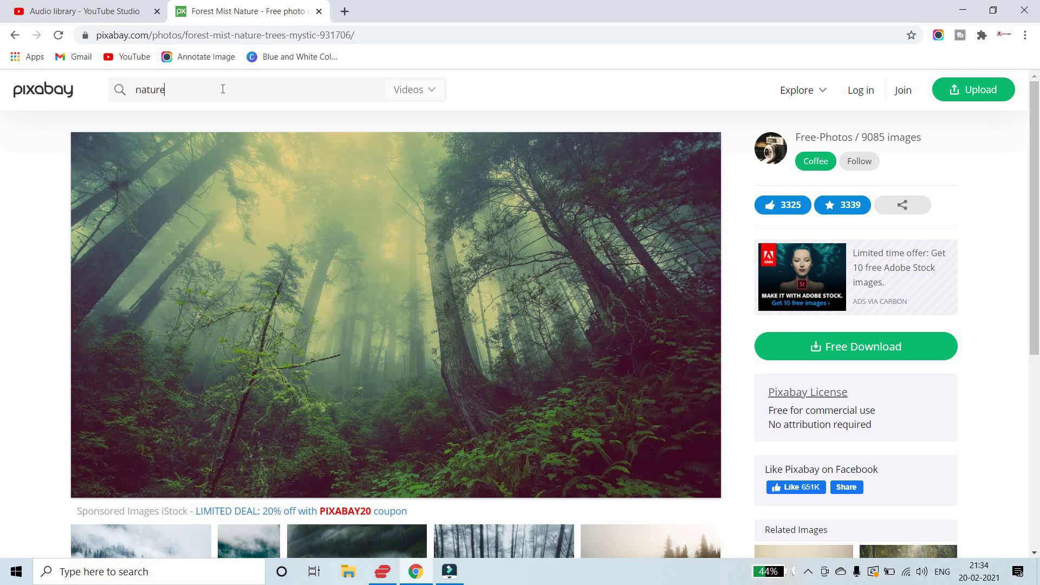
{"action": "key", "text": "Return"}
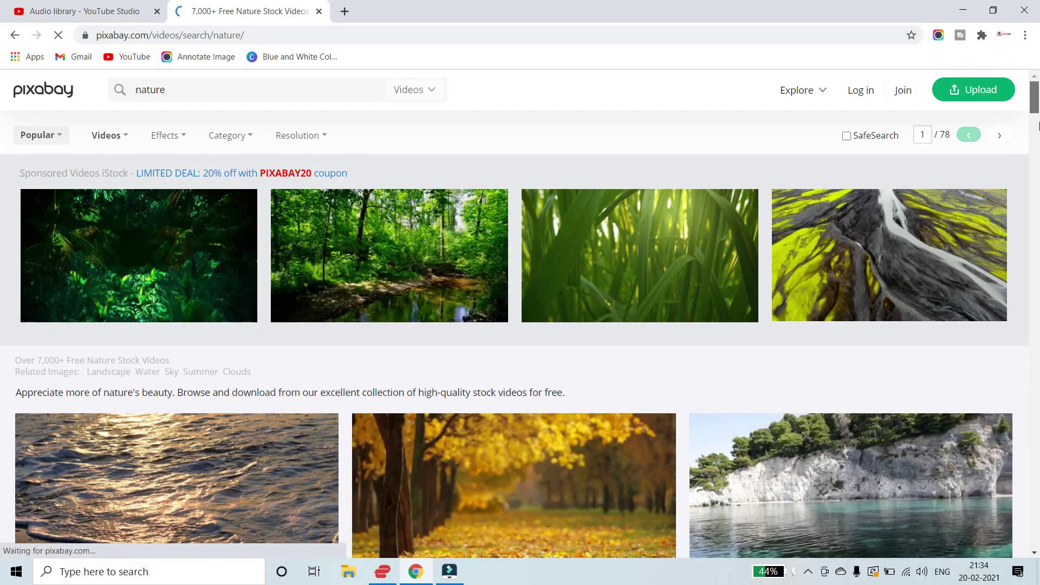
Step: Open the Greek beach holiday video with white cliffs and turquoise sea from the results and play it
{"action": "scroll", "coordinate": [328, 372], "scroll_direction": "down", "scroll_amount": 7}
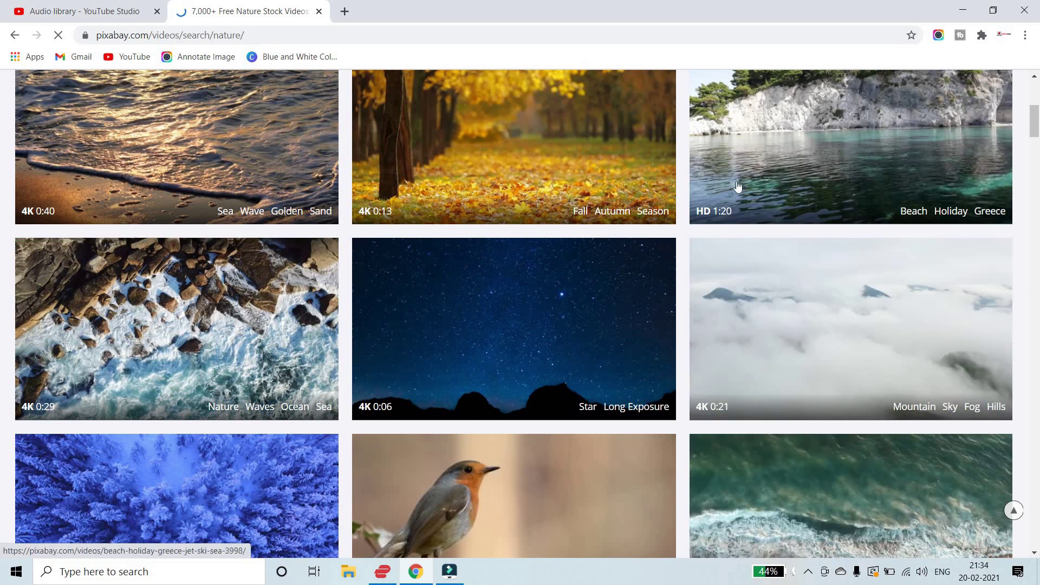
{"action": "left_click", "coordinate": [780, 165]}
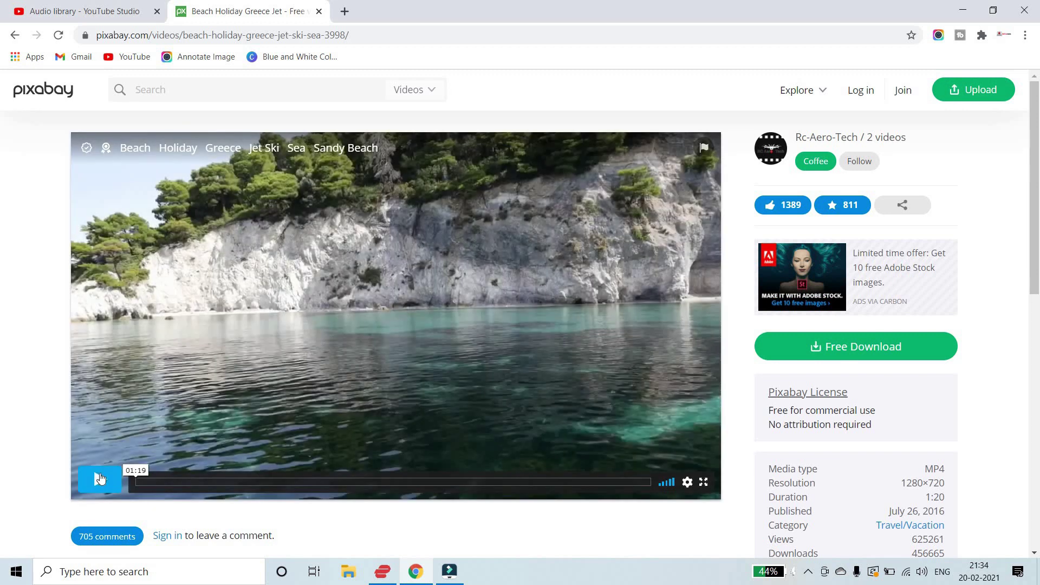
{"action": "left_click", "coordinate": [100, 478]}
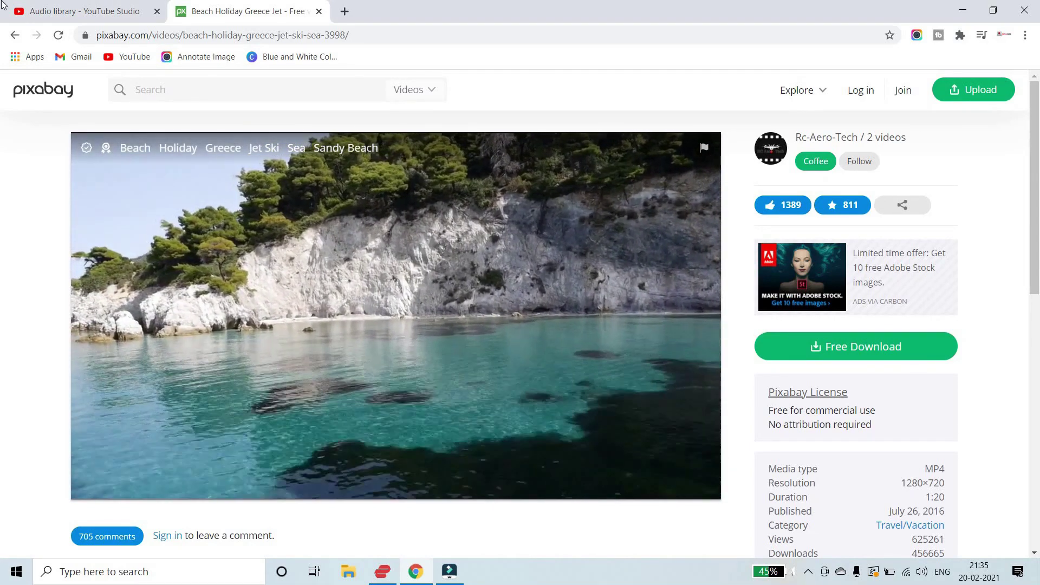
Step: Return to the free music list of the YouTube Studio Audio library
{"action": "left_click", "coordinate": [89, 5]}
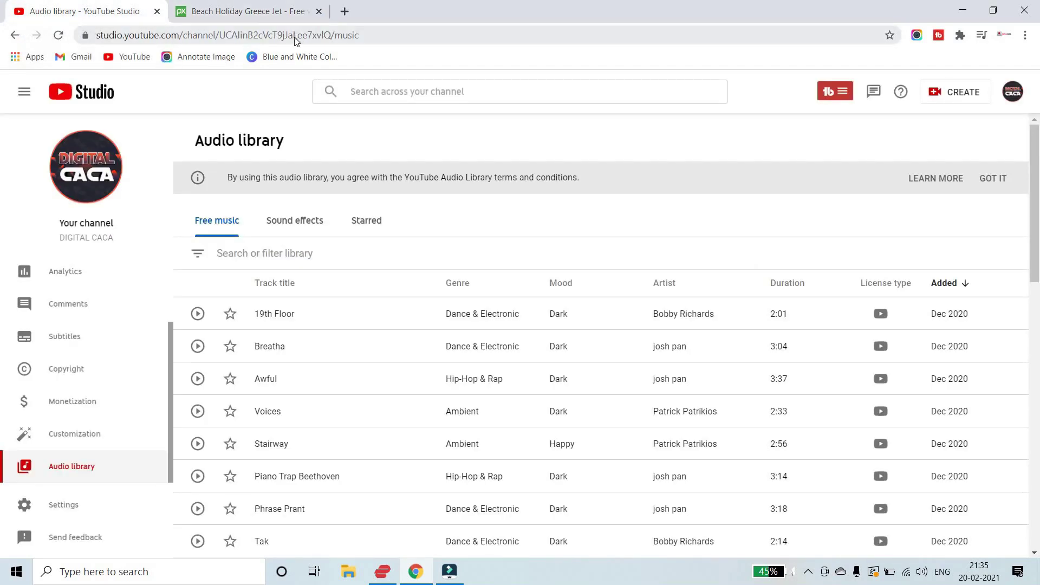